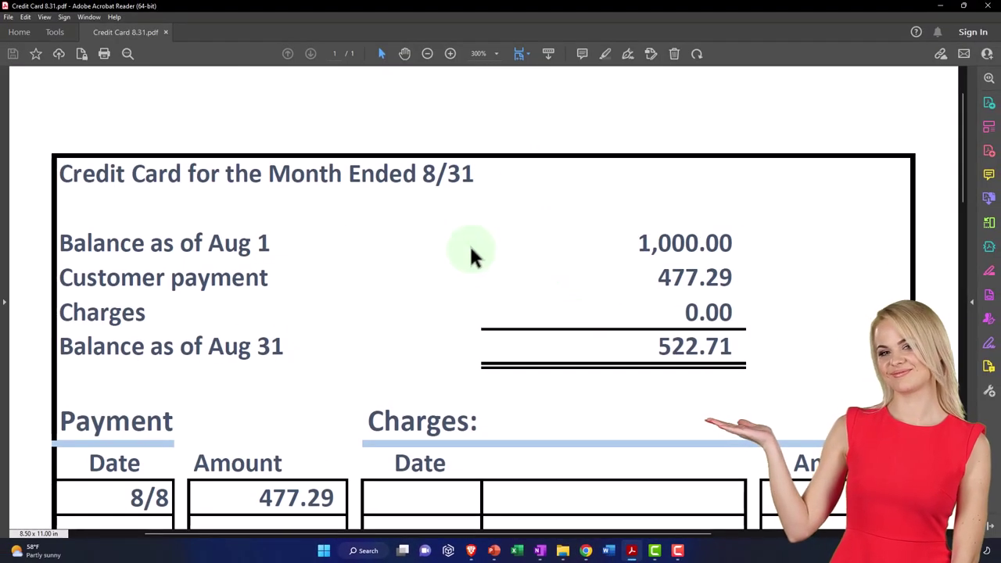
Review the balances, payments and charges on the 8/31 credit card statement, and return to the QuickBooks balance sheet
key("ctrl+minus")
scroll(470, 266, "down", 1)
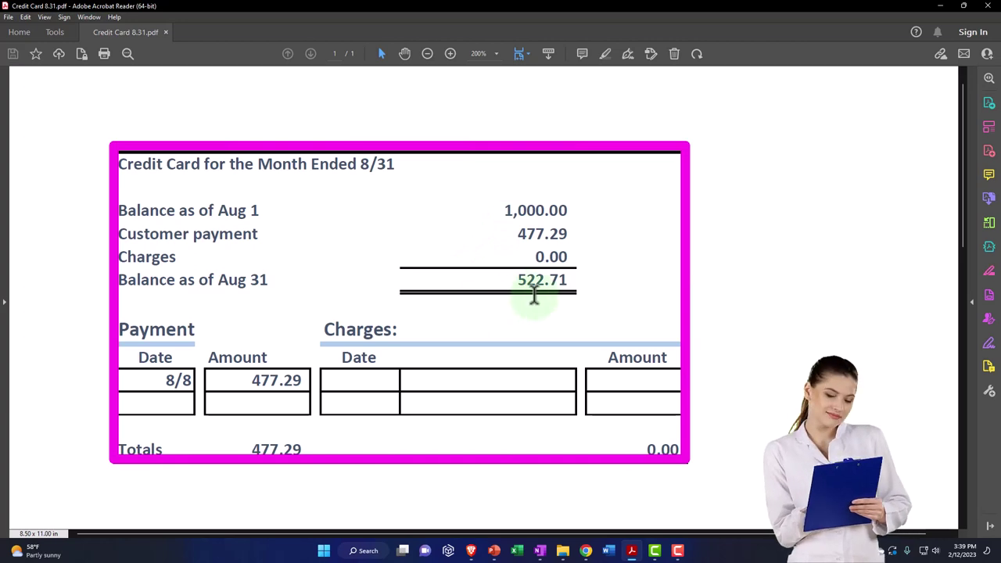
left_click(940, 6)
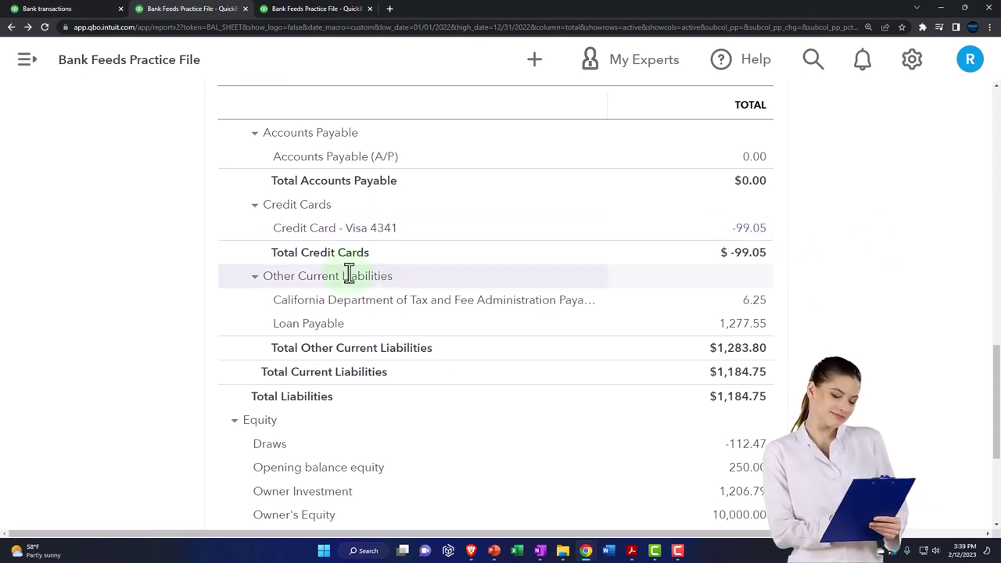
Open the accounting Reconcile page in the Bank Feeds Practice File and collapse the navigation menu
left_click(83, 7)
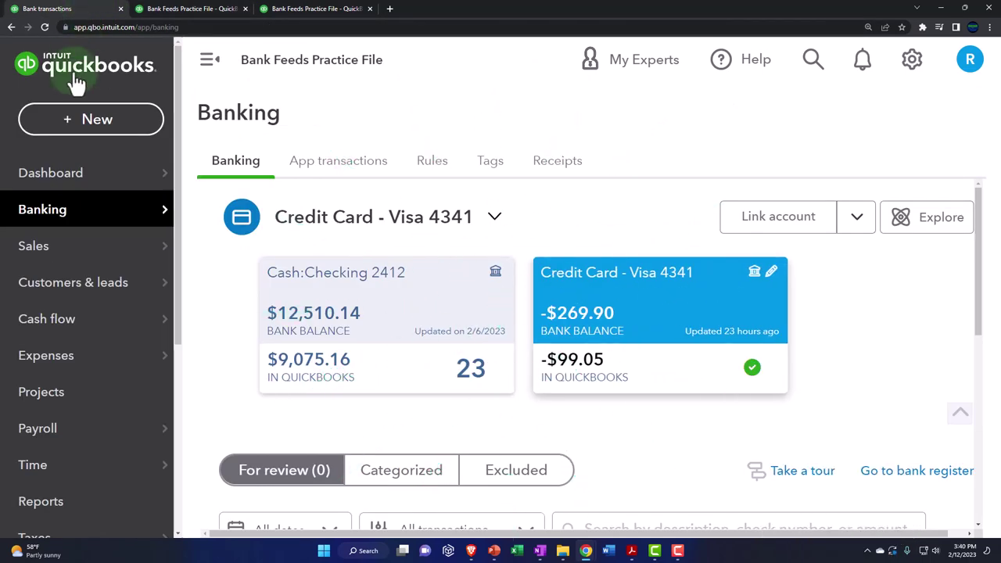
scroll(62, 201, "down", 1)
key("ctrl+minus")
scroll(78, 209, "down", 1)
scroll(78, 235, "down", 1)
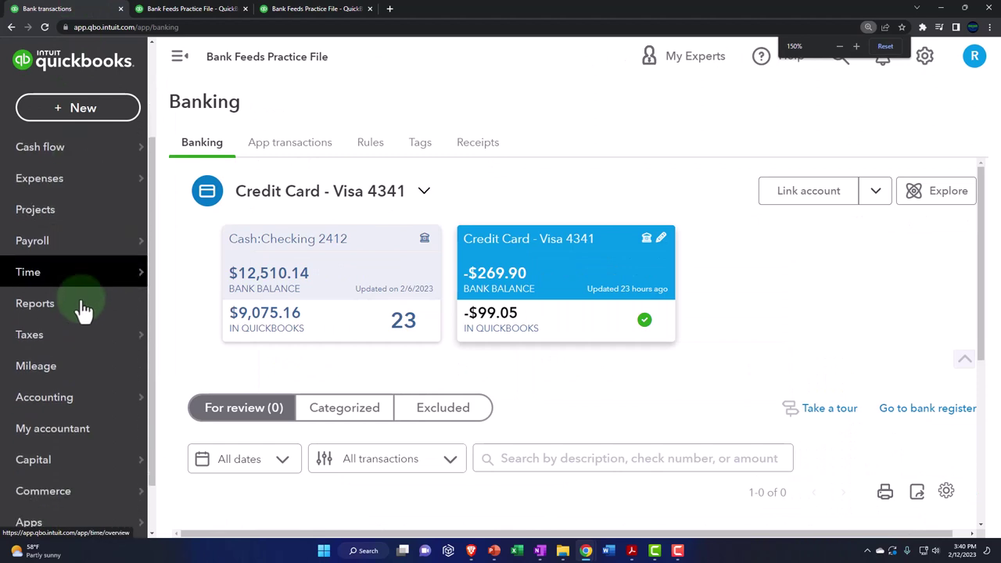
left_click(63, 401)
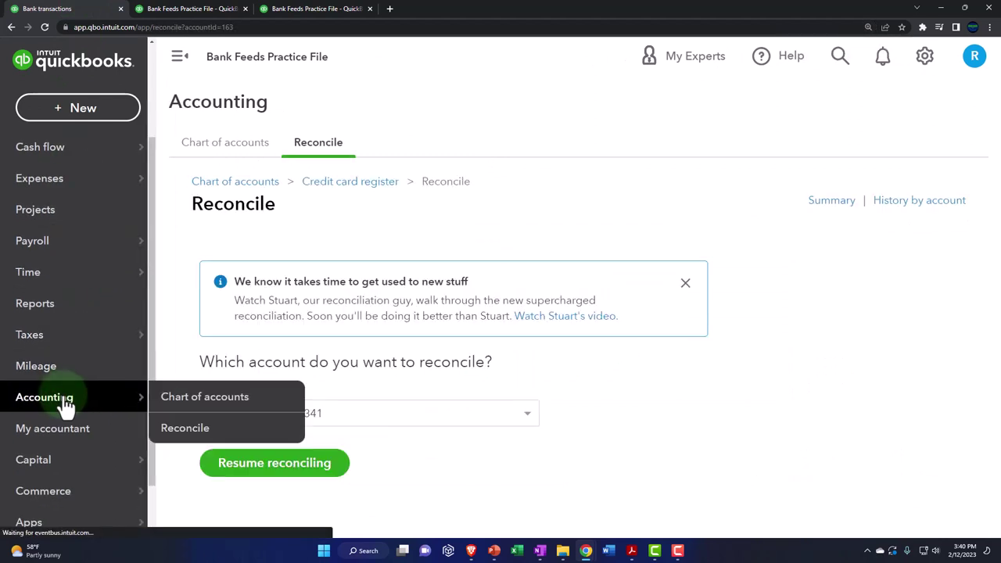
left_click(171, 63)
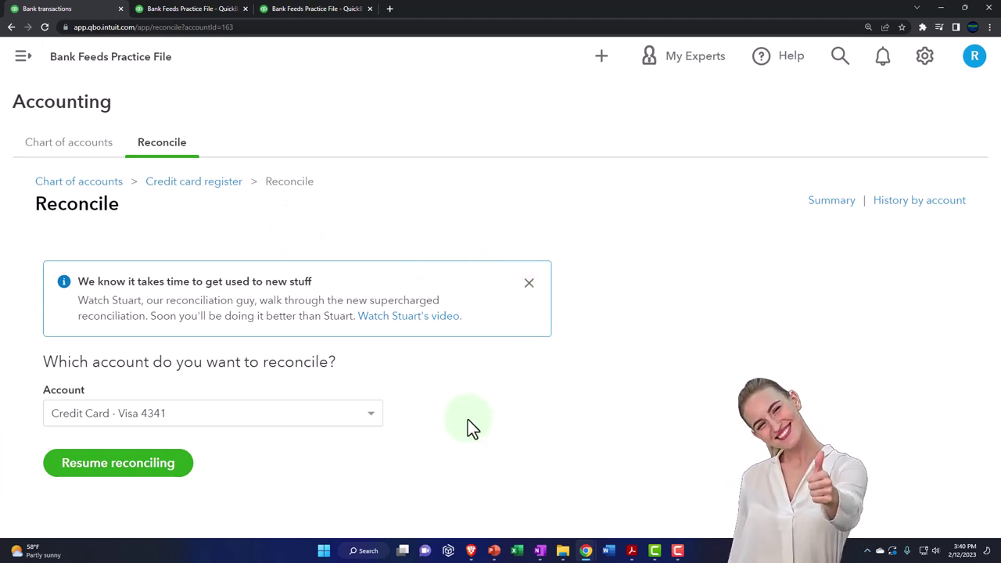
Look through the accounts available for reconciliation and choose Credit Card - Visa 4341
left_click(373, 416)
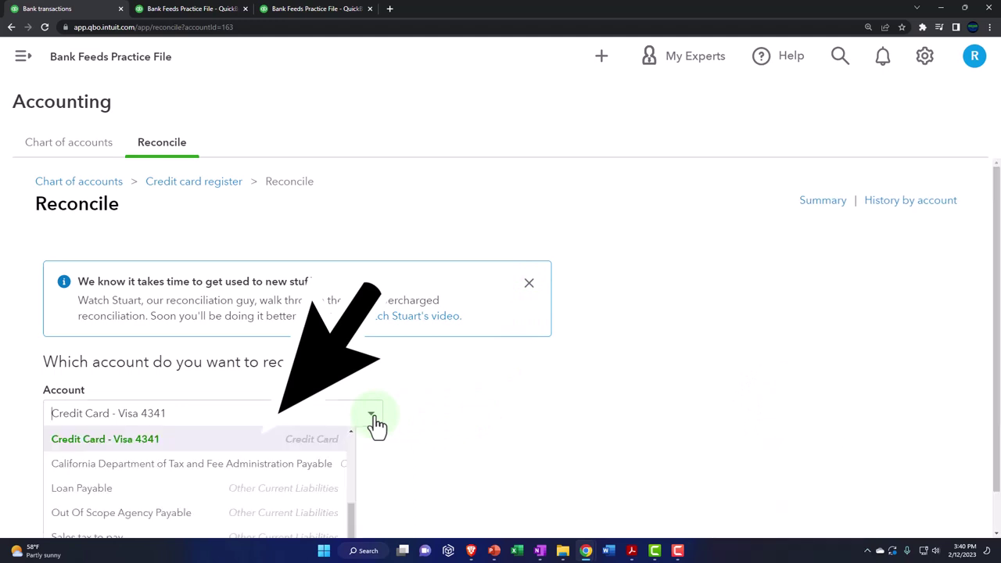
scroll(424, 452, "down", 1)
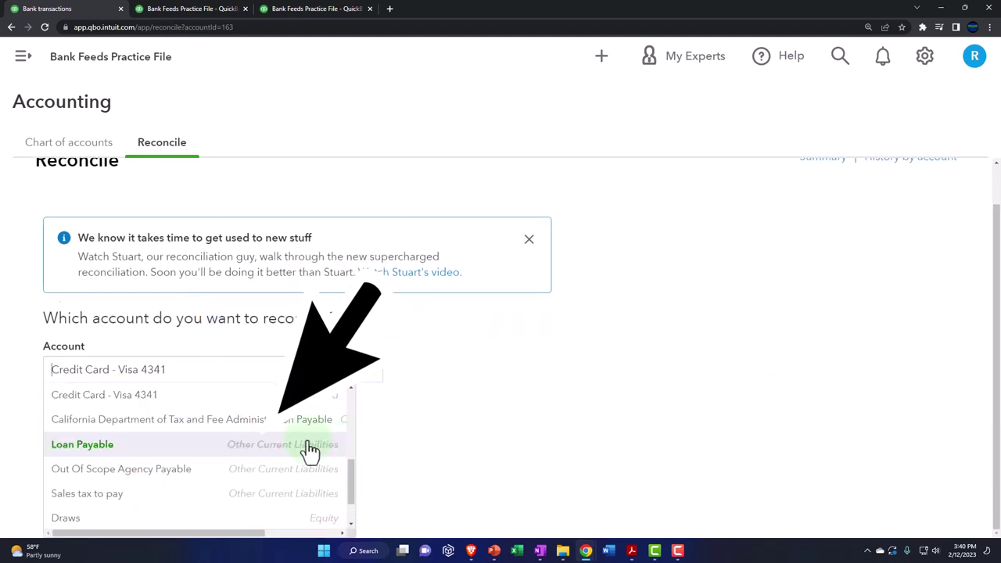
scroll(311, 450, "up", 5)
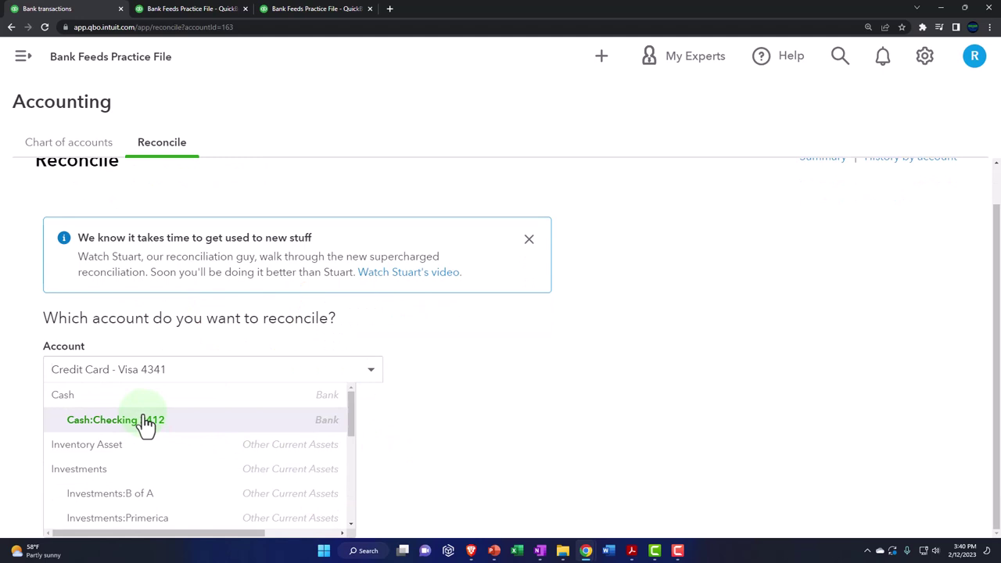
scroll(141, 425, "down", 4)
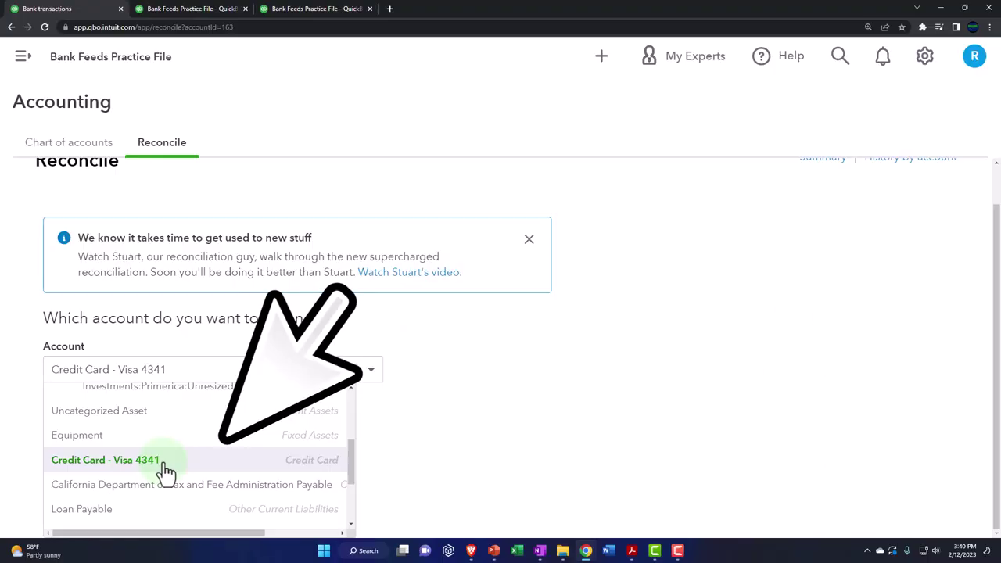
left_click(163, 464)
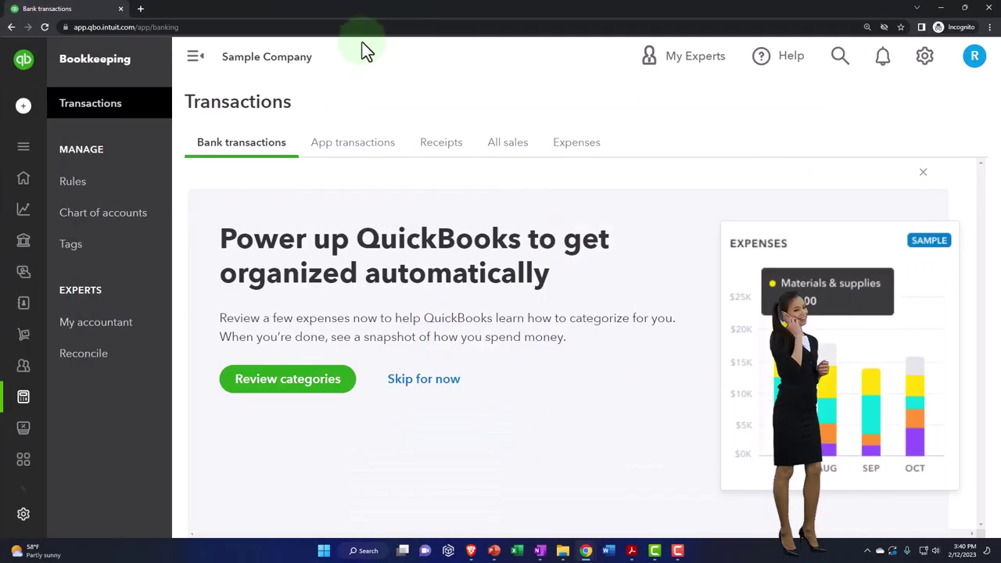
View the Reconcile page under Bookkeeping in the Sample Company, and return to the Bank Feeds Practice File
mouse_move(33, 206)
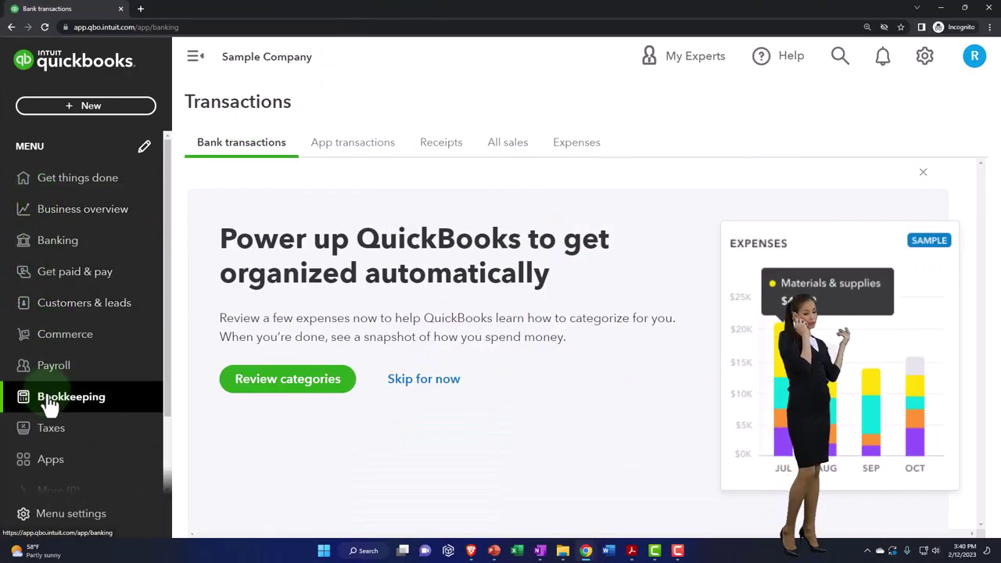
mouse_move(49, 402)
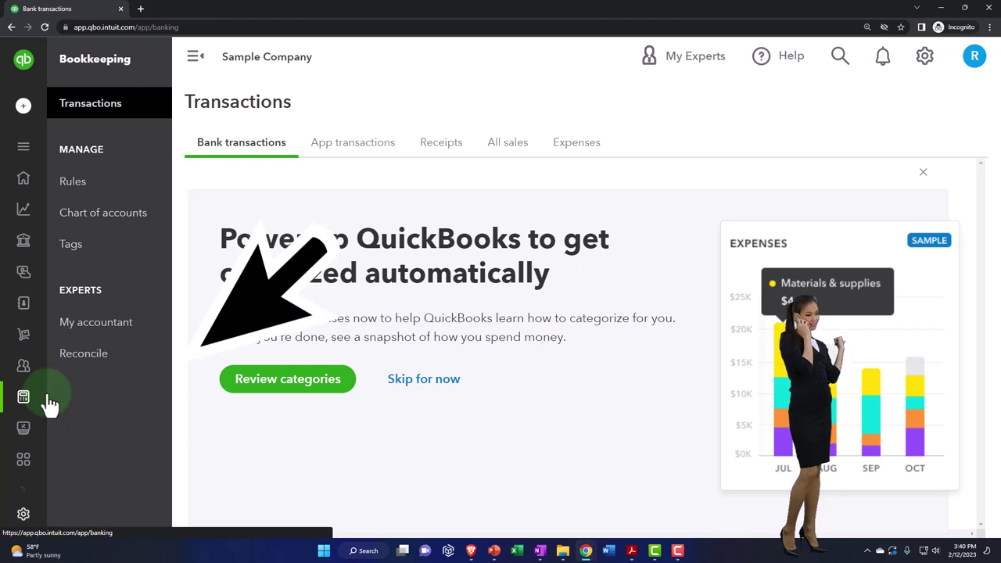
left_click(88, 356)
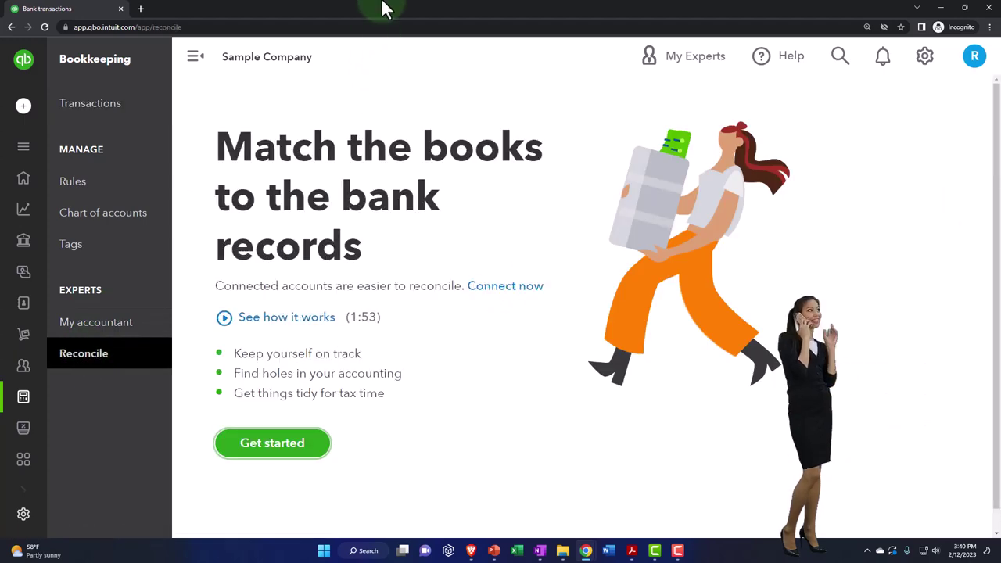
left_click_drag(384, 9, 1000, 66)
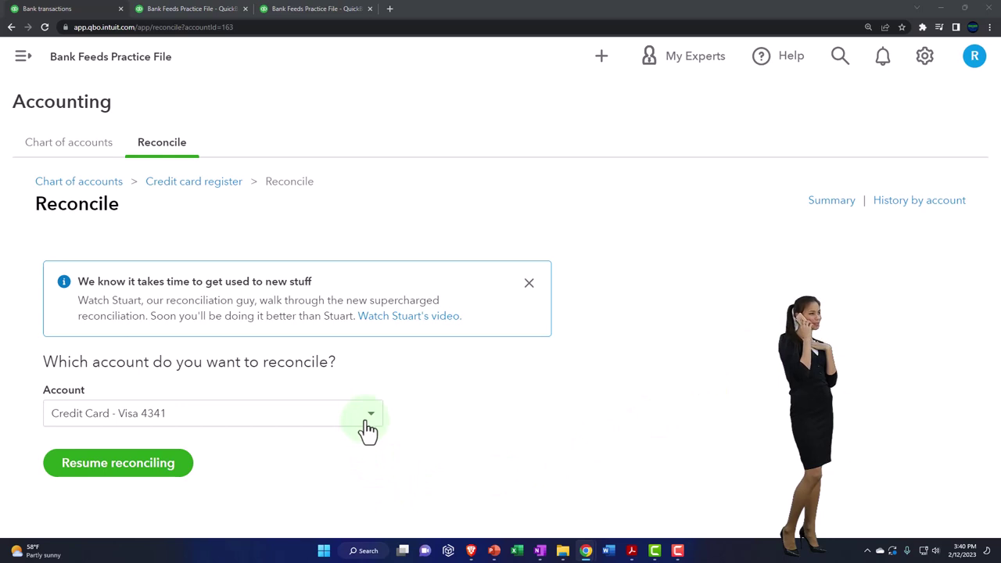
Resume reconciling Credit Card - Visa 4341 and open its statement information for editing
left_click(174, 468)
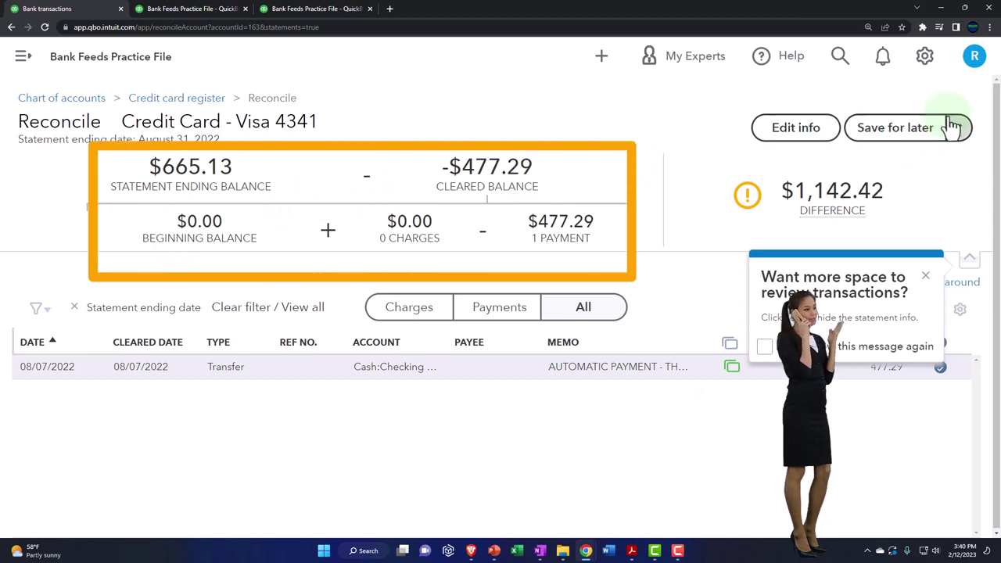
left_click(927, 284)
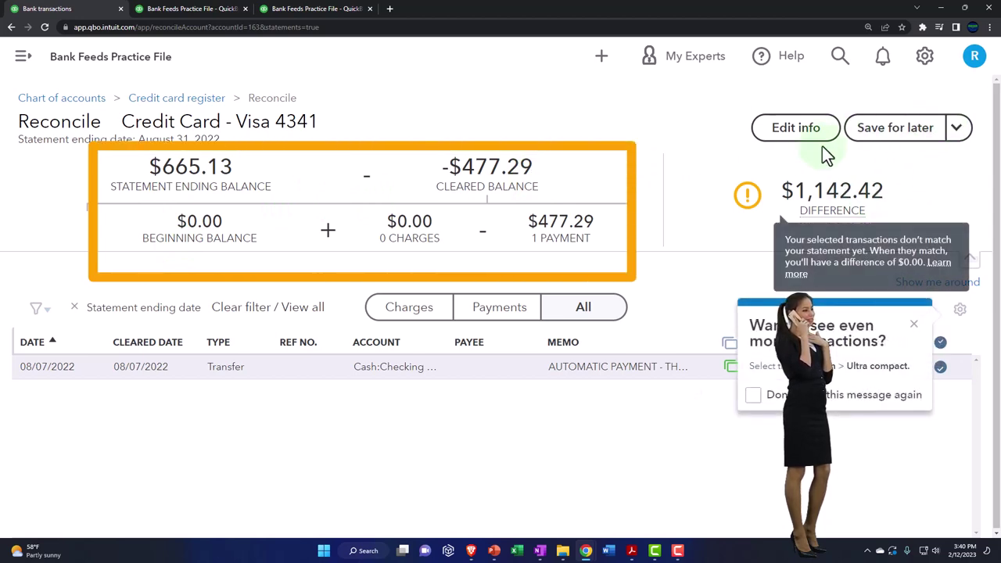
left_click(798, 131)
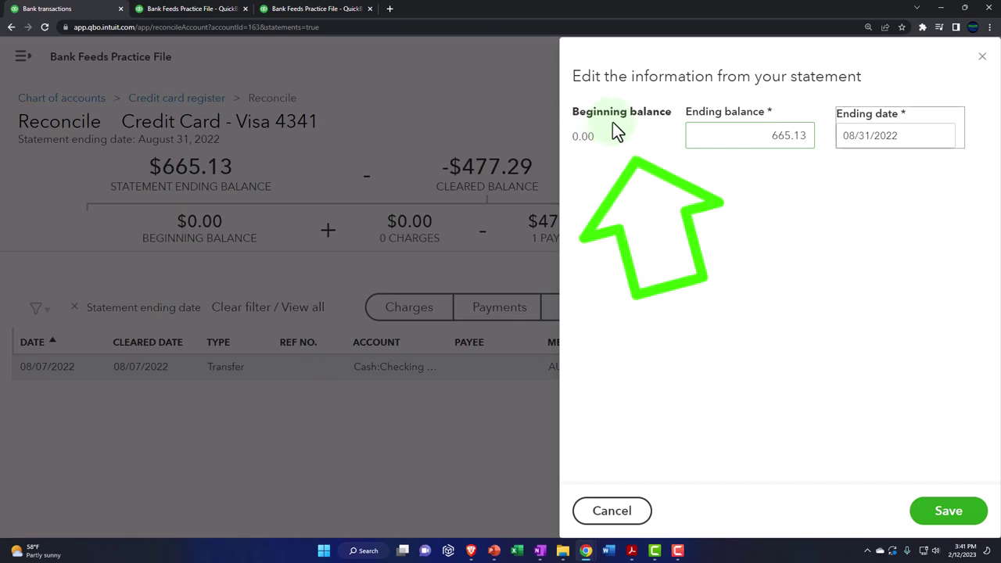
Check the Aug 1 balance, customer payment and charges on the credit card statement PDF, and return to QuickBooks
left_click(632, 547)
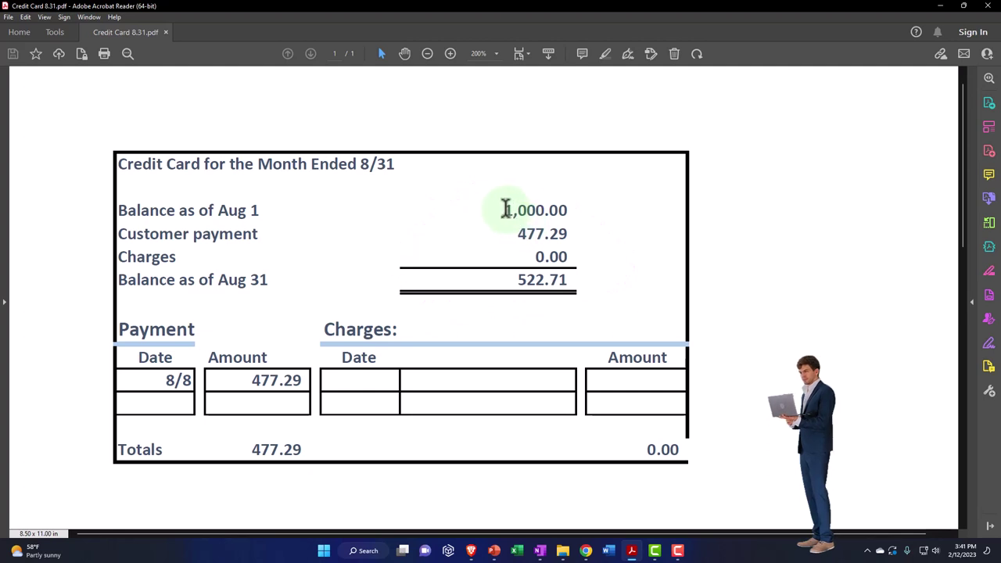
left_click_drag(506, 210, 586, 208)
left_click(565, 233)
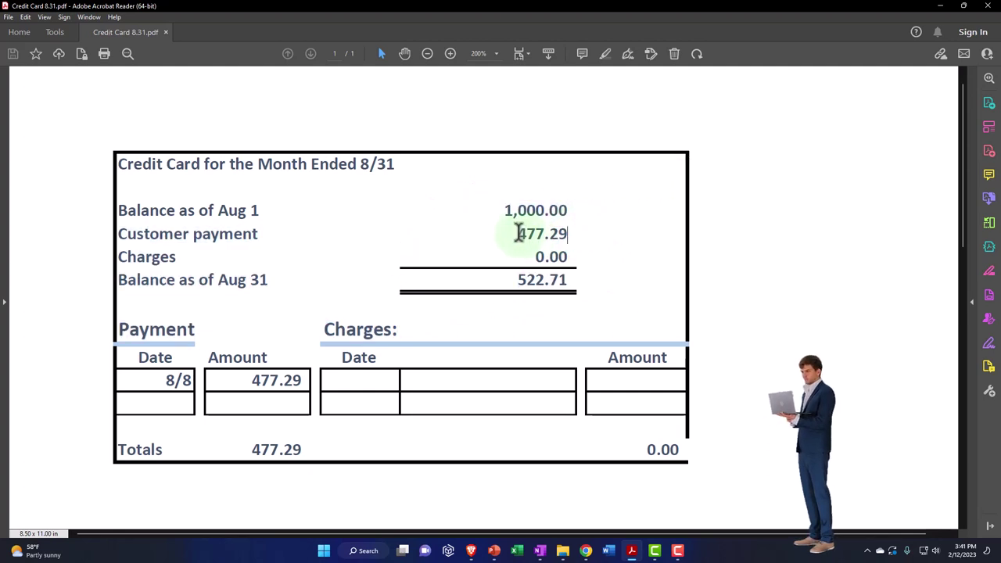
left_click_drag(532, 233, 569, 257)
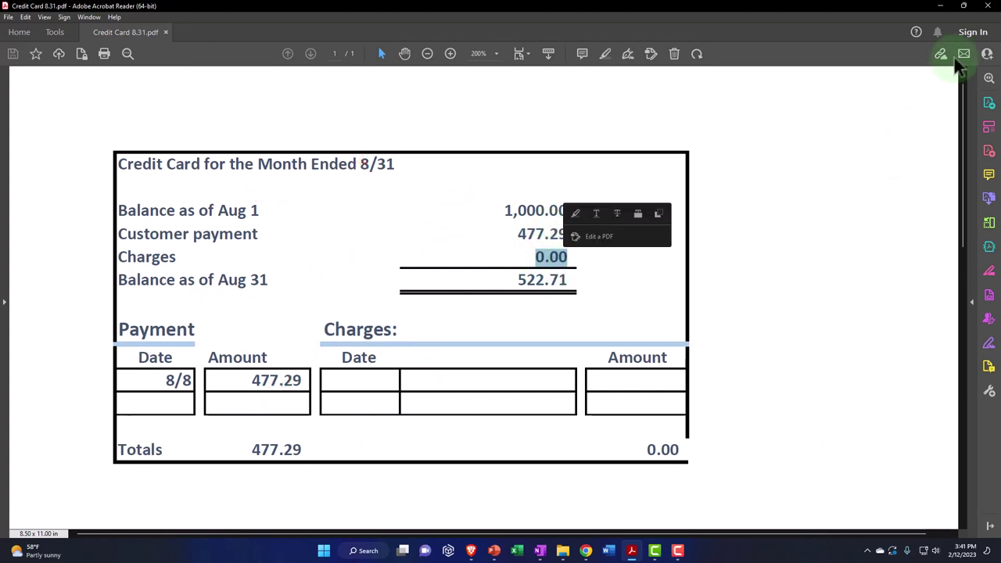
left_click(942, 6)
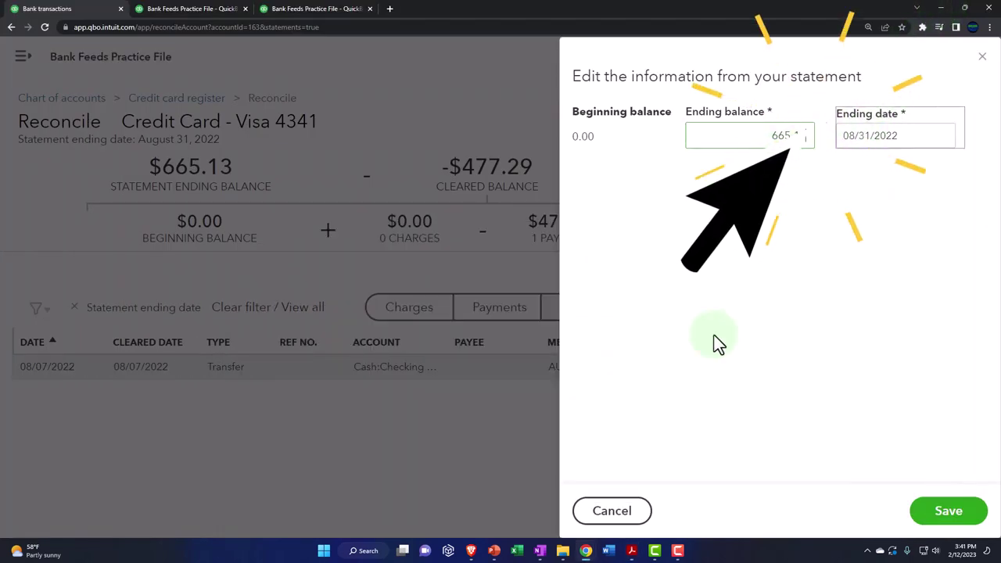
Look up the Aug 31 balance on the statement and save 522.71 as the reconciliation's ending balance, dismissing the display tip
left_click(632, 551)
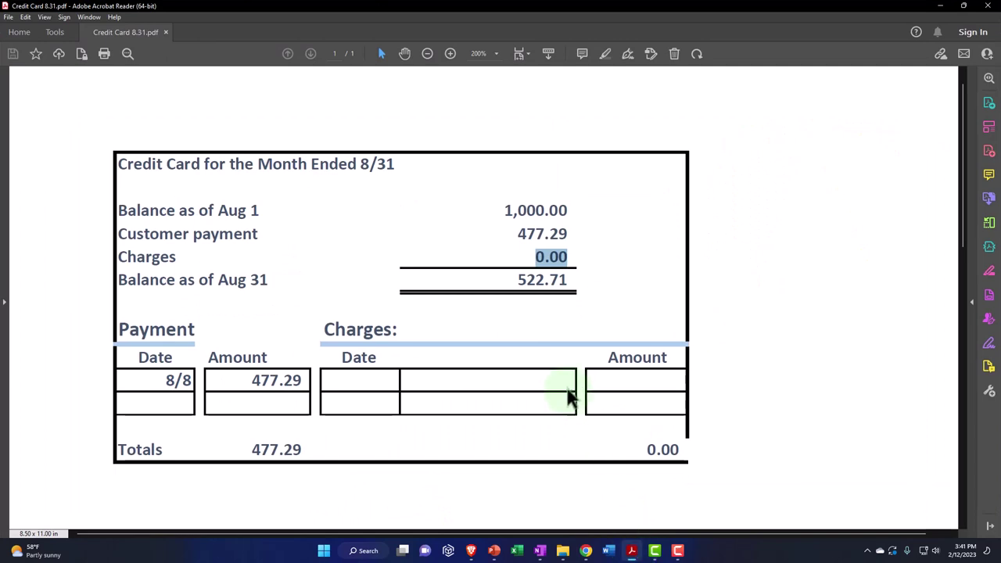
left_click(633, 552)
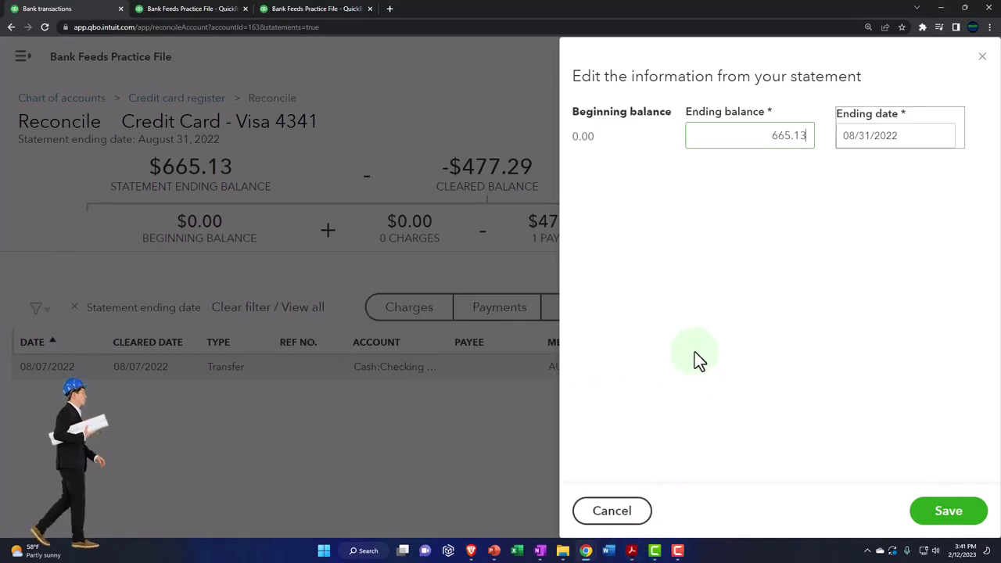
left_click(632, 551)
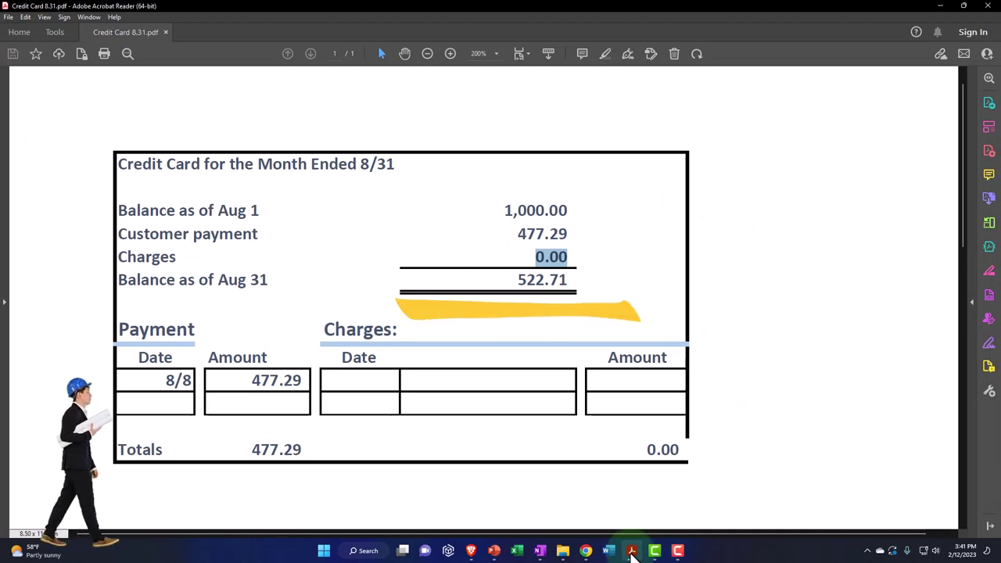
left_click(632, 551)
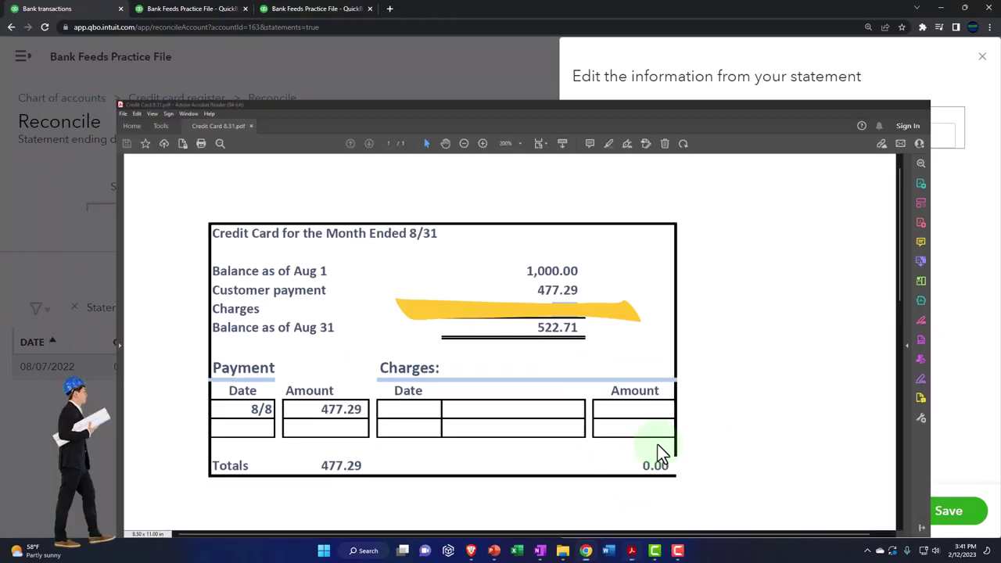
double_click(792, 138)
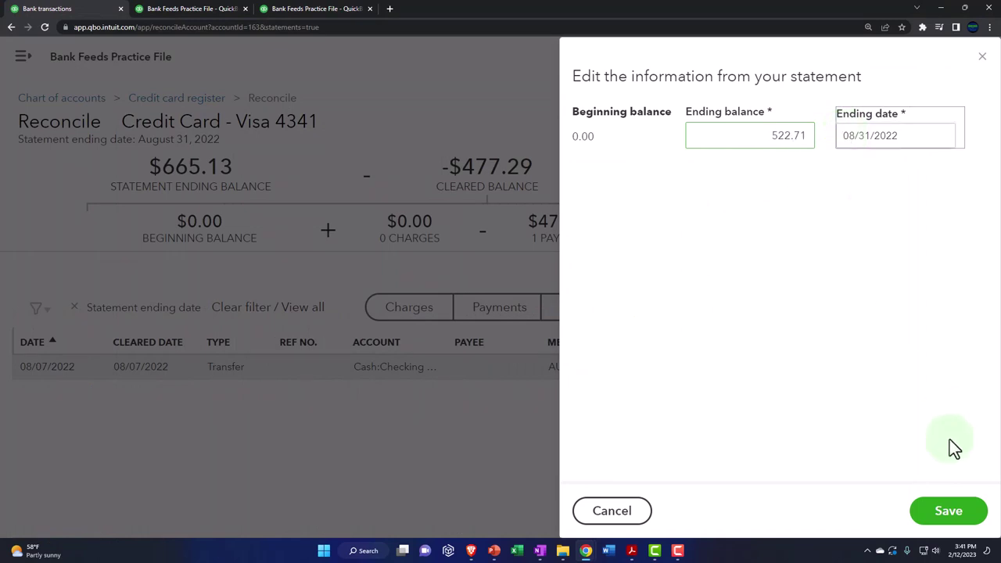
left_click(949, 513)
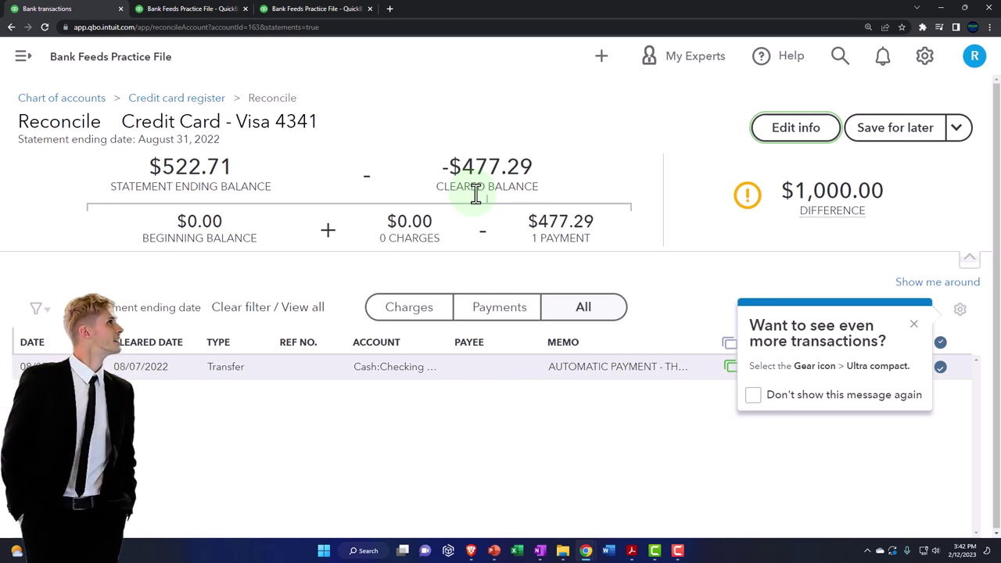
left_click(914, 326)
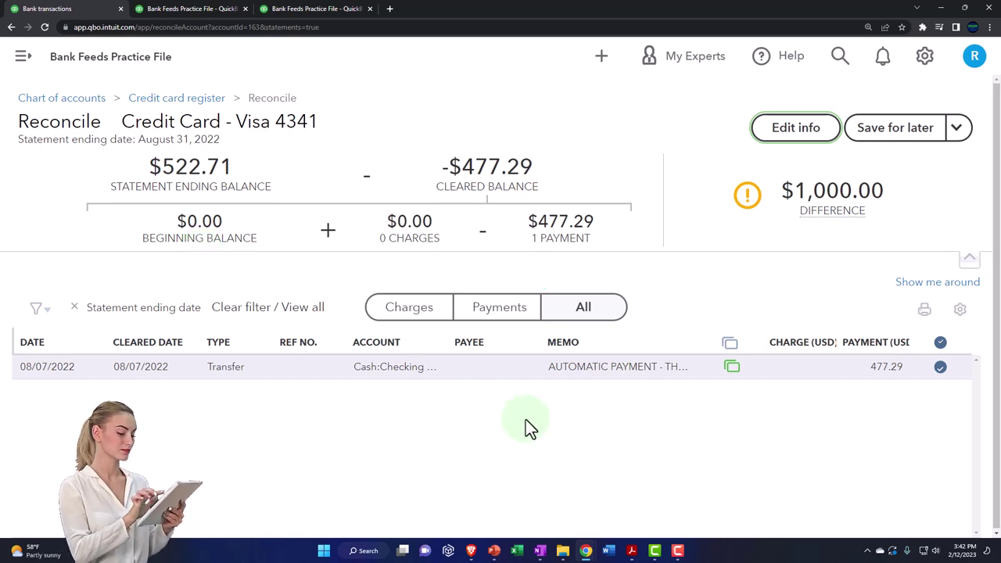
Compare the statement's beginning balance, payment and charges with the figures in the QuickBooks reconciliation
left_click(631, 550)
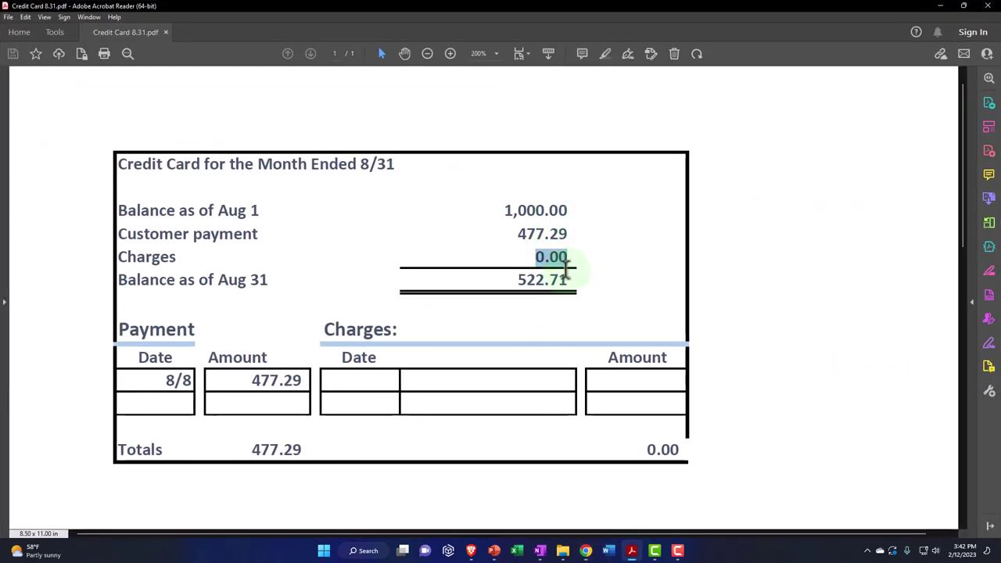
left_click(941, 7)
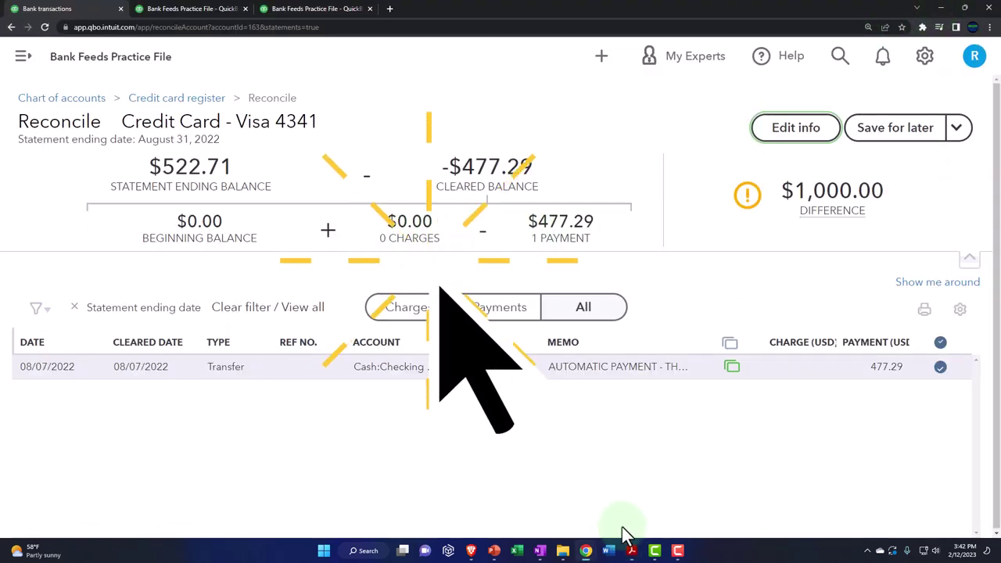
left_click(632, 552)
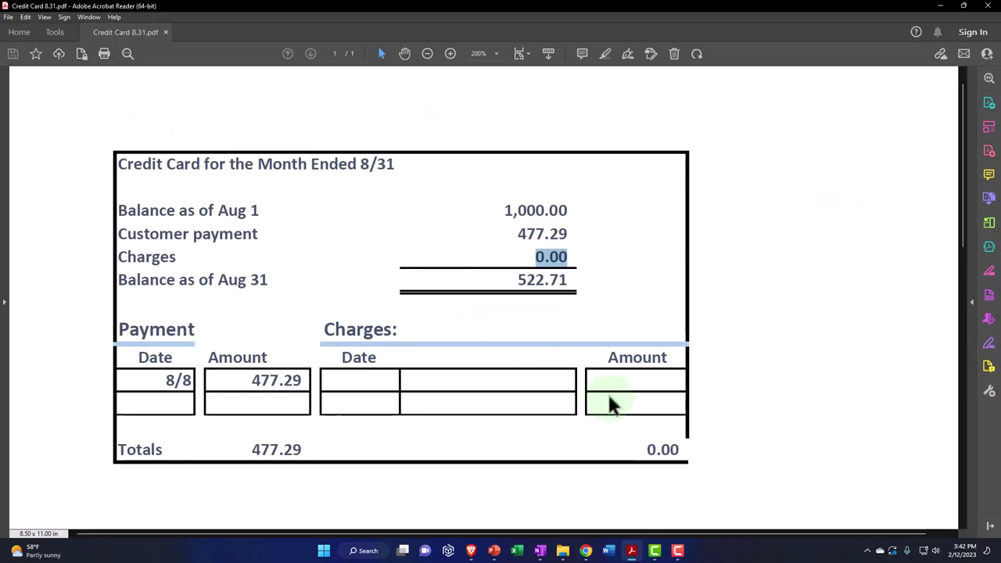
left_click(941, 7)
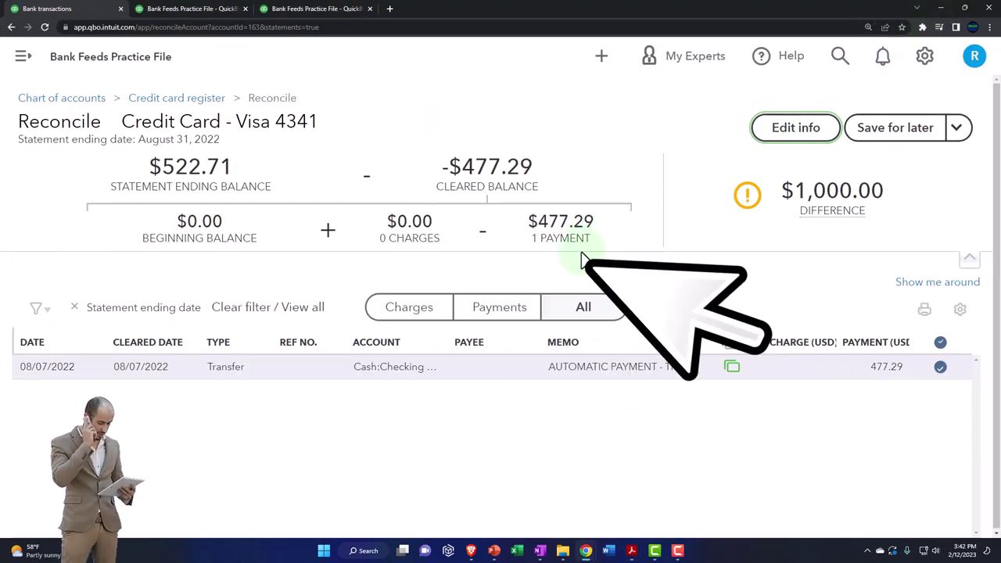
left_click(632, 551)
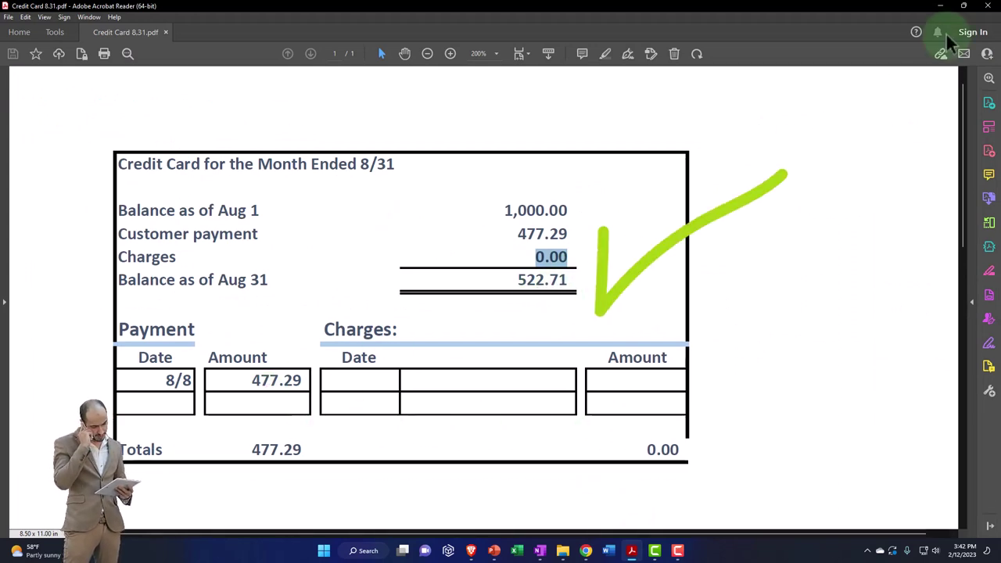
left_click(945, 7)
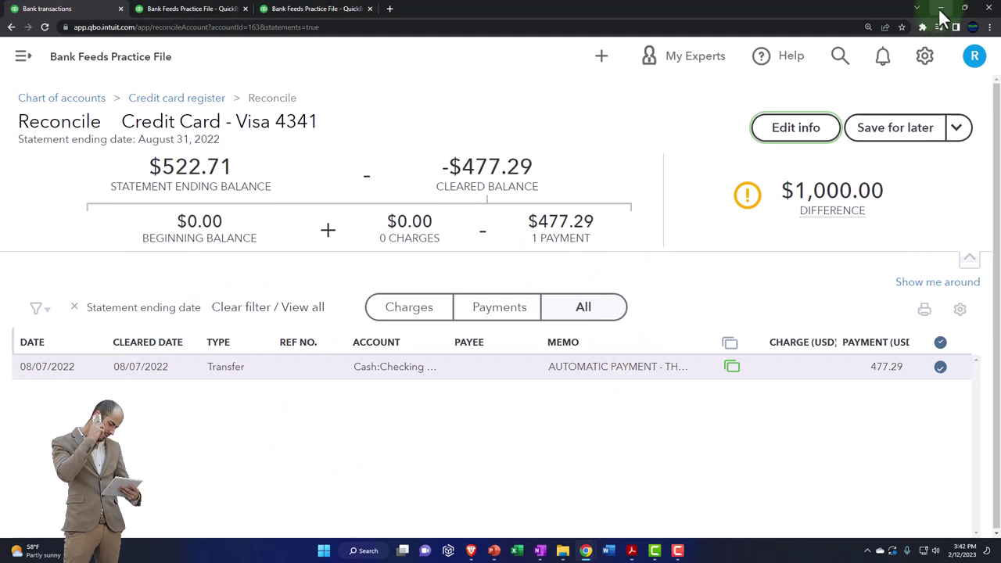
Review the transaction filter options, and view only the charges, only the payments and all transactions in the reconciliation list
mouse_move(857, 219)
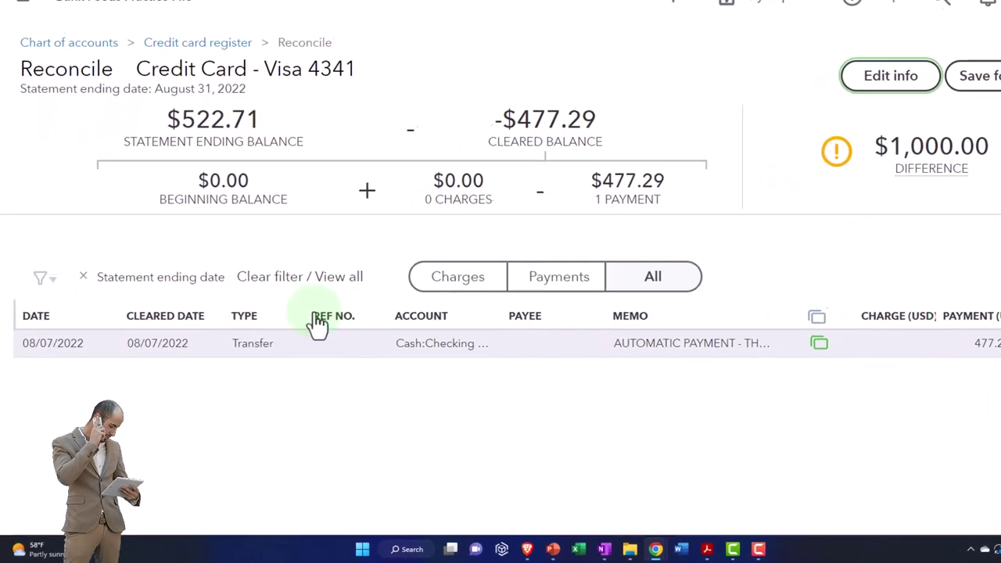
left_click(45, 281)
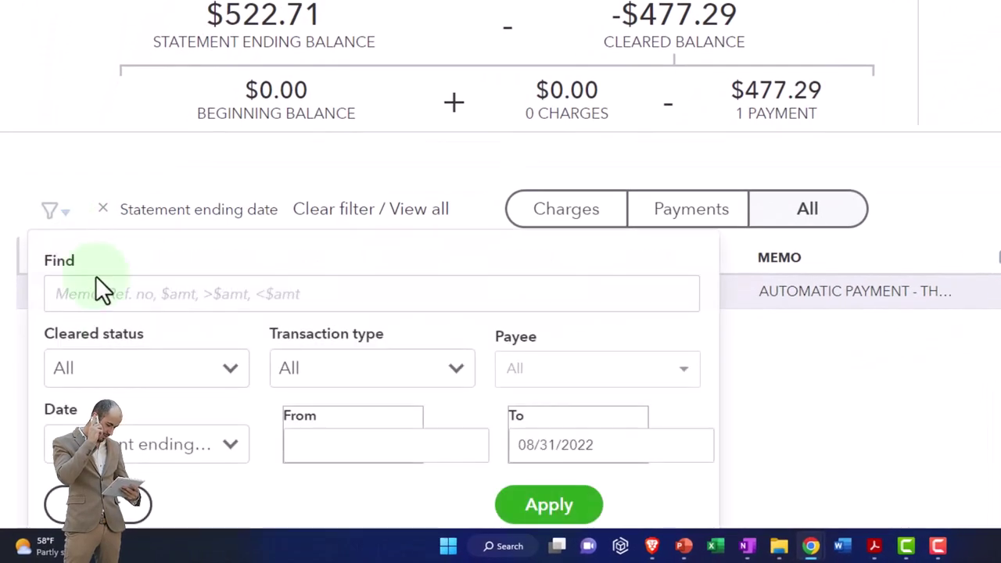
left_click(122, 380)
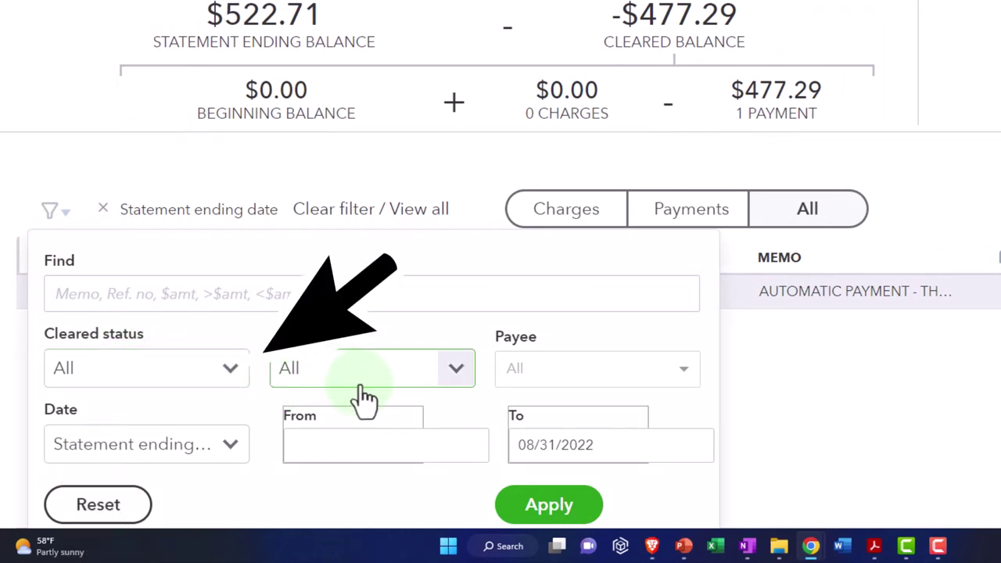
left_click(471, 197)
left_click(552, 229)
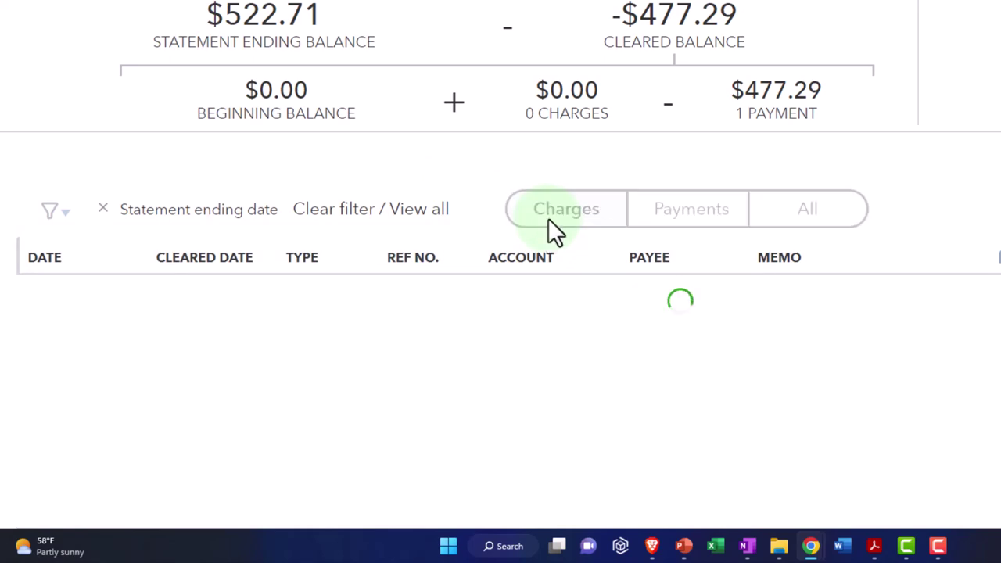
left_click(663, 231)
left_click(776, 231)
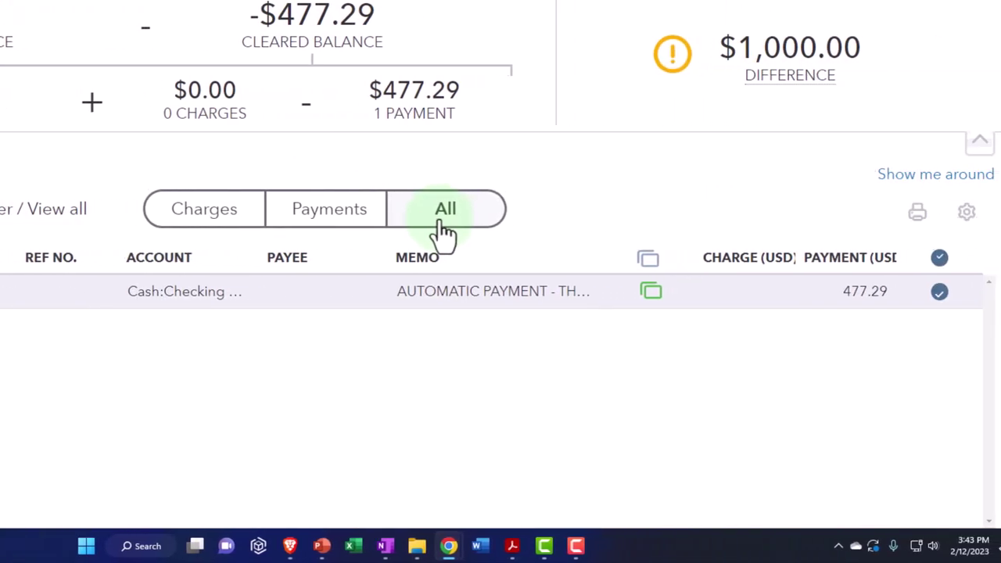
Hide and restore the Type and Ref no. columns, and unmark and re-mark all transactions as cleared
left_click(969, 214)
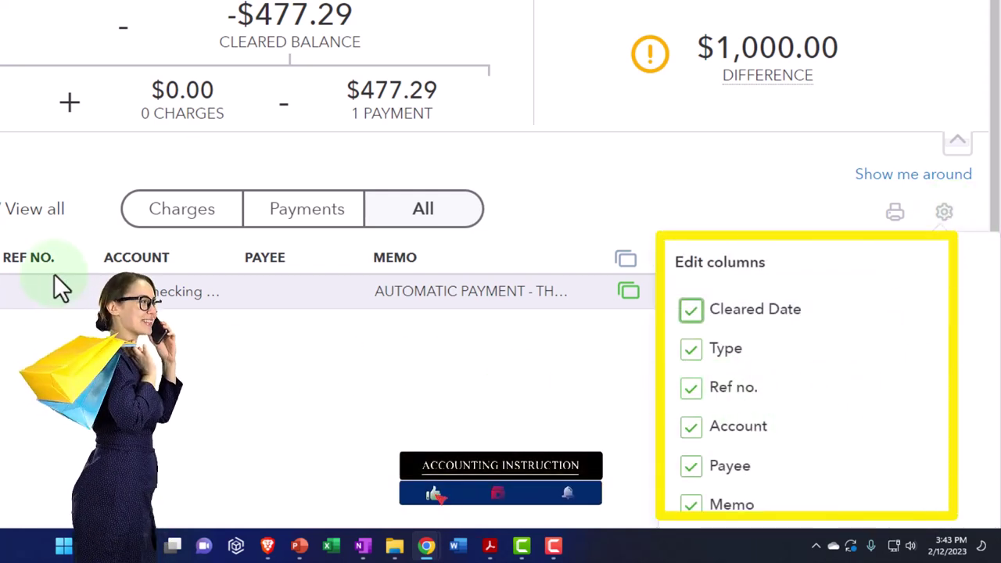
left_click(693, 351)
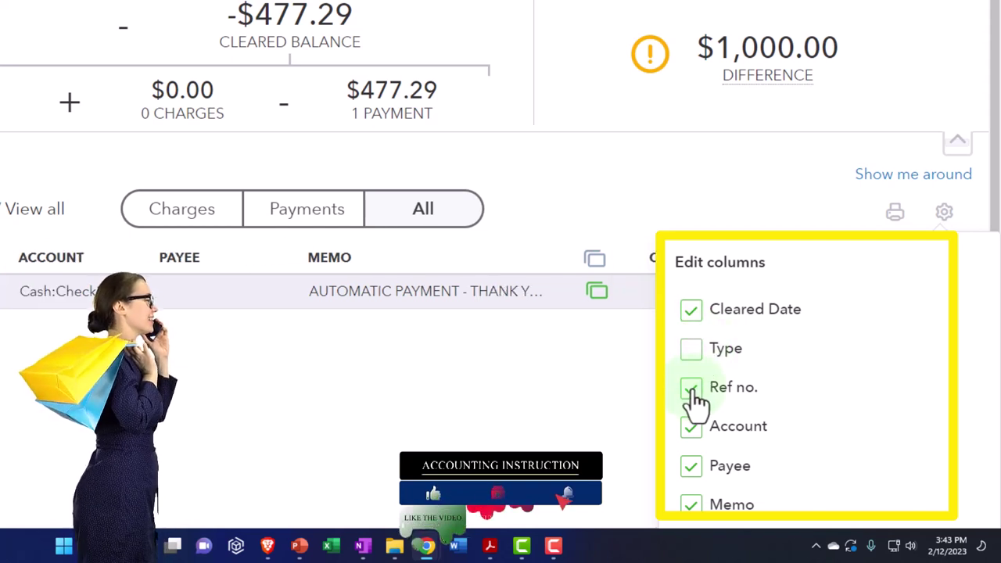
left_click(693, 391)
left_click(693, 350)
left_click(695, 391)
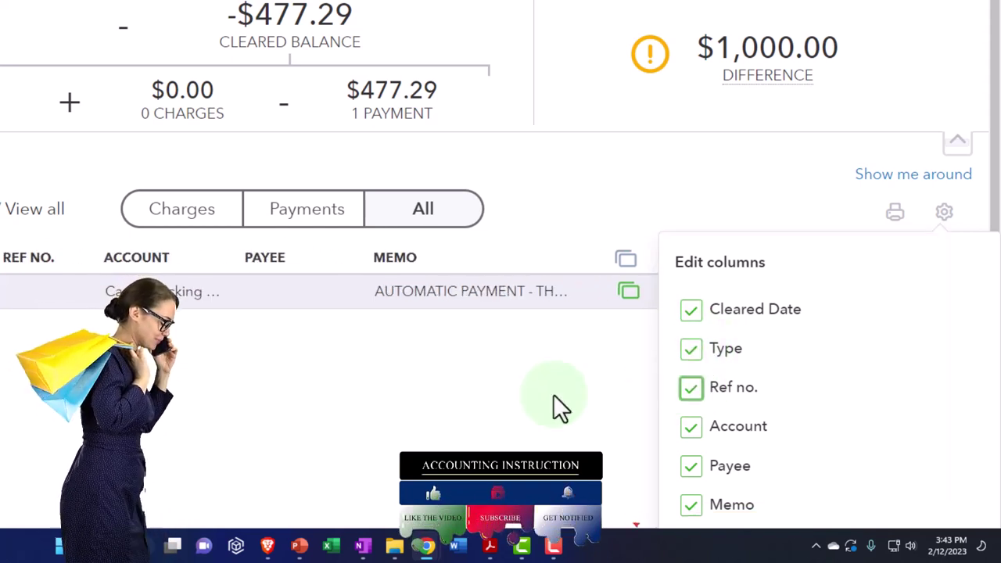
left_click(554, 394)
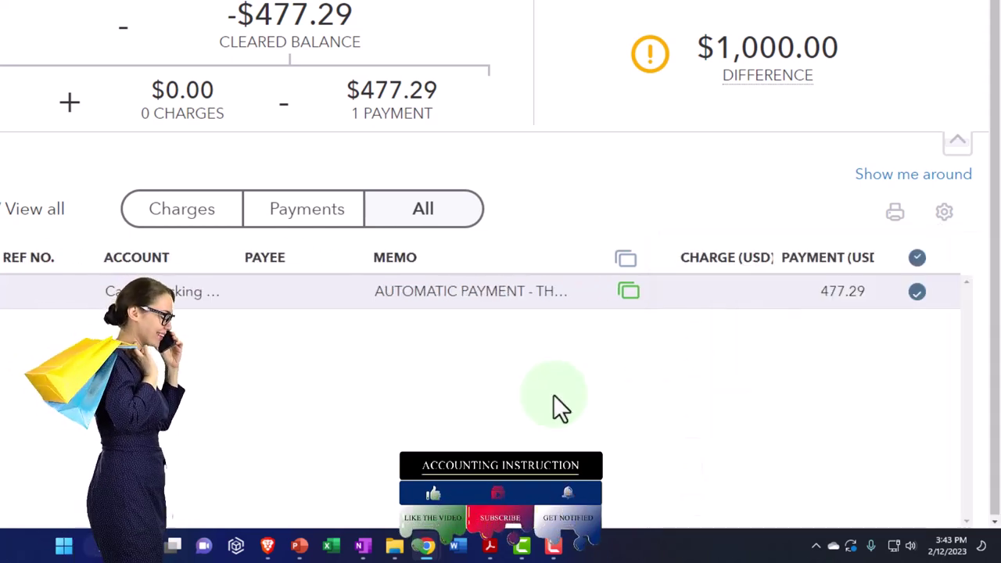
left_click(917, 258)
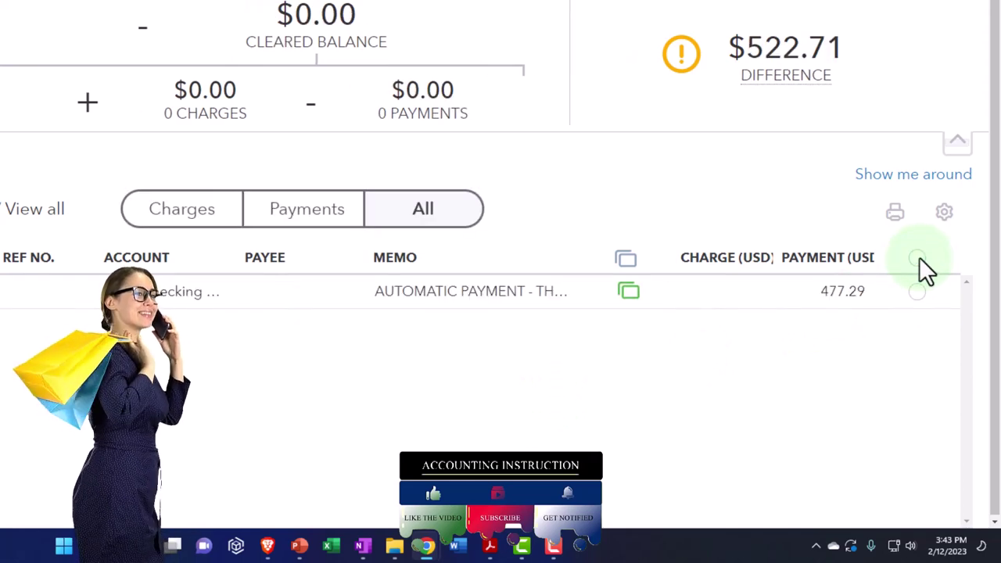
left_click(917, 258)
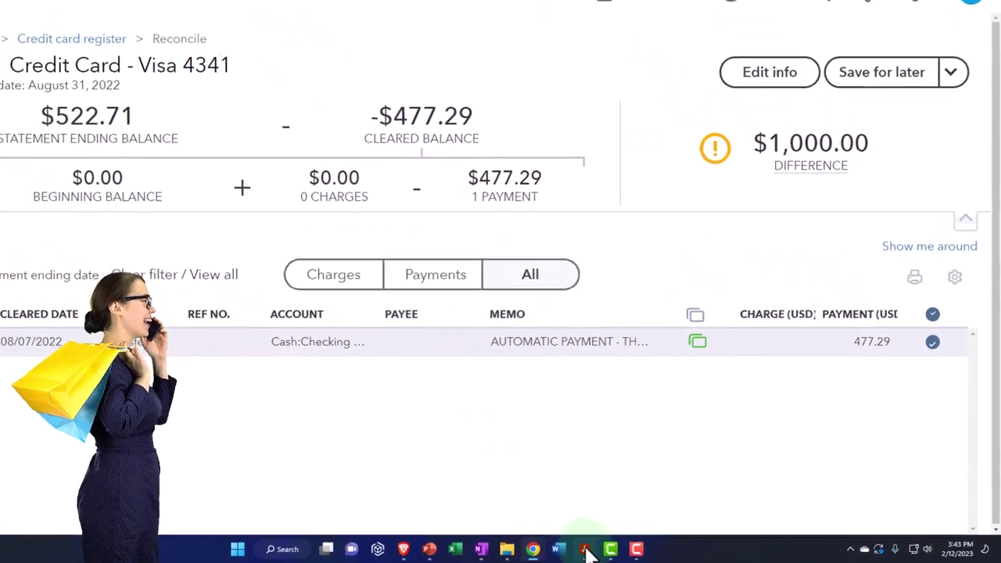
Compare the payment amount and the Aug 1 balance on the credit card statement PDF with the QuickBooks reconciliation
left_click(587, 550)
left_click(587, 550)
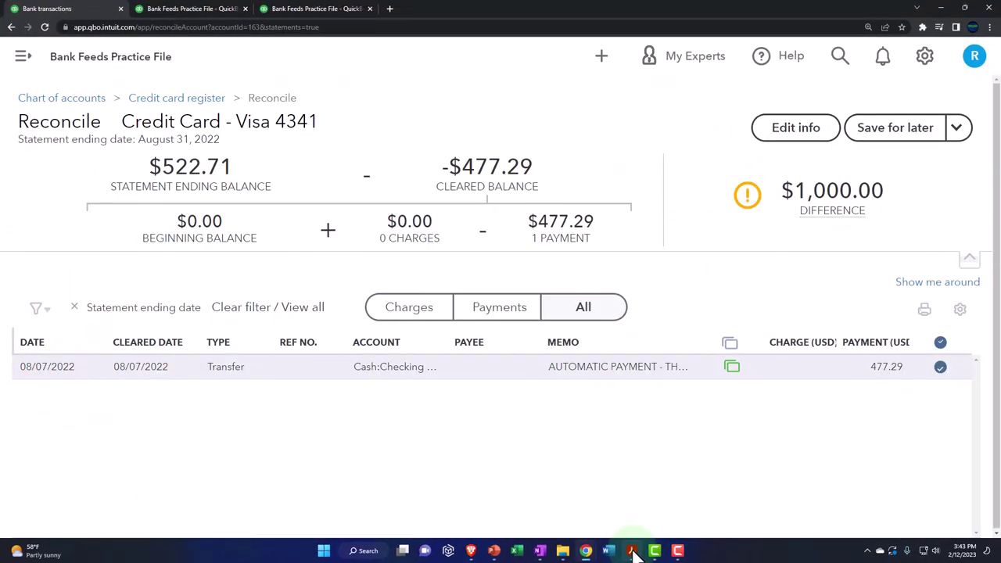
left_click(632, 552)
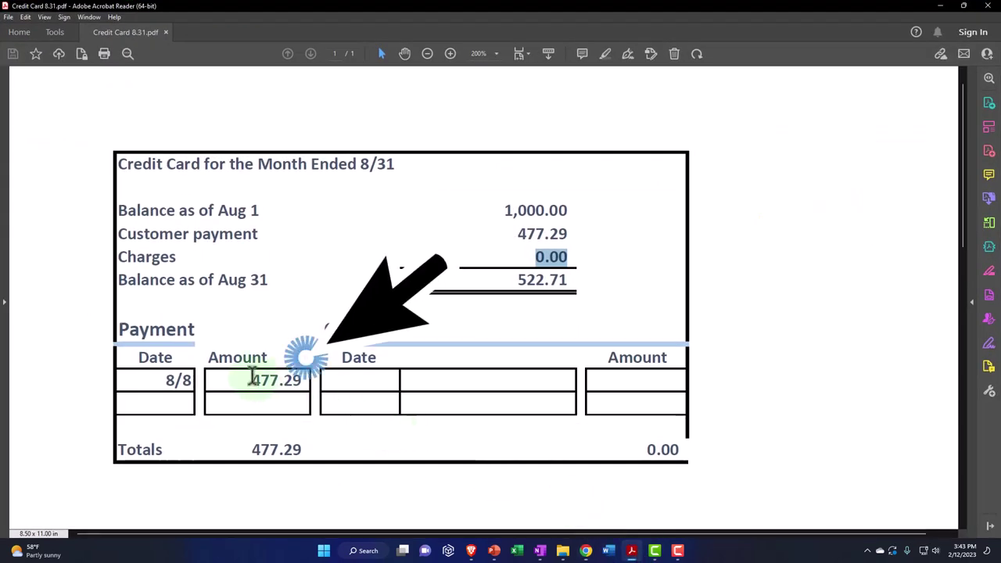
left_click_drag(248, 378, 301, 378)
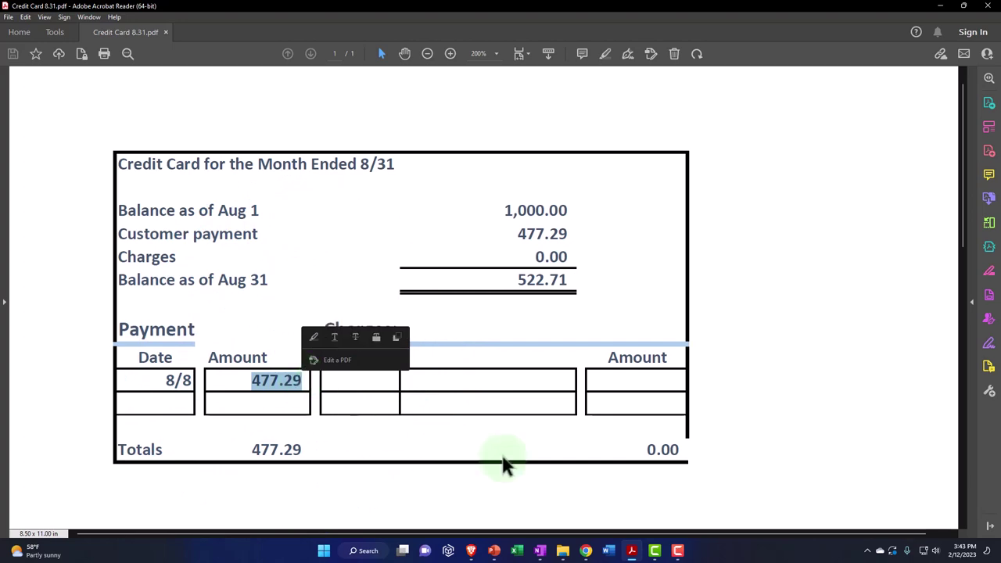
left_click(634, 551)
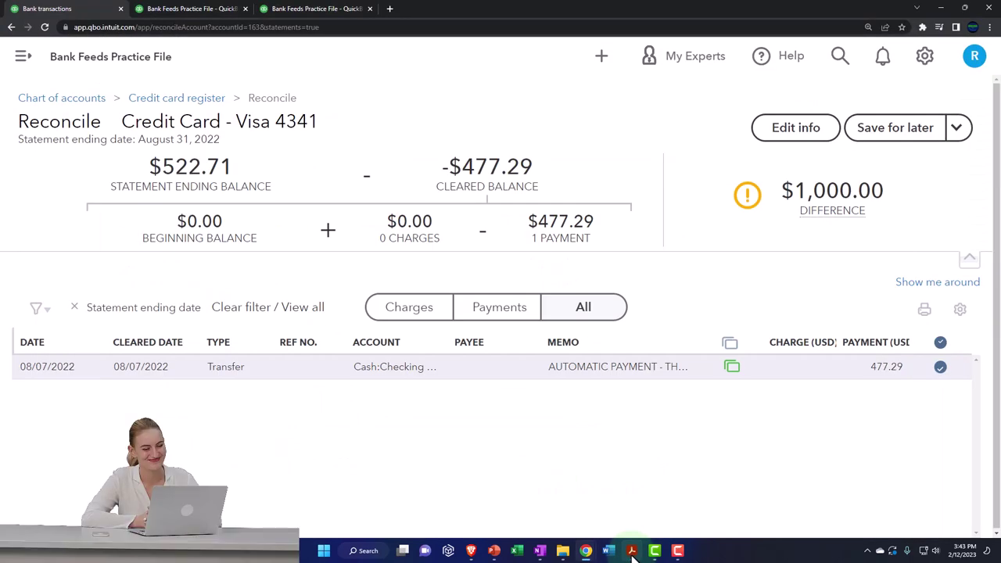
left_click(633, 553)
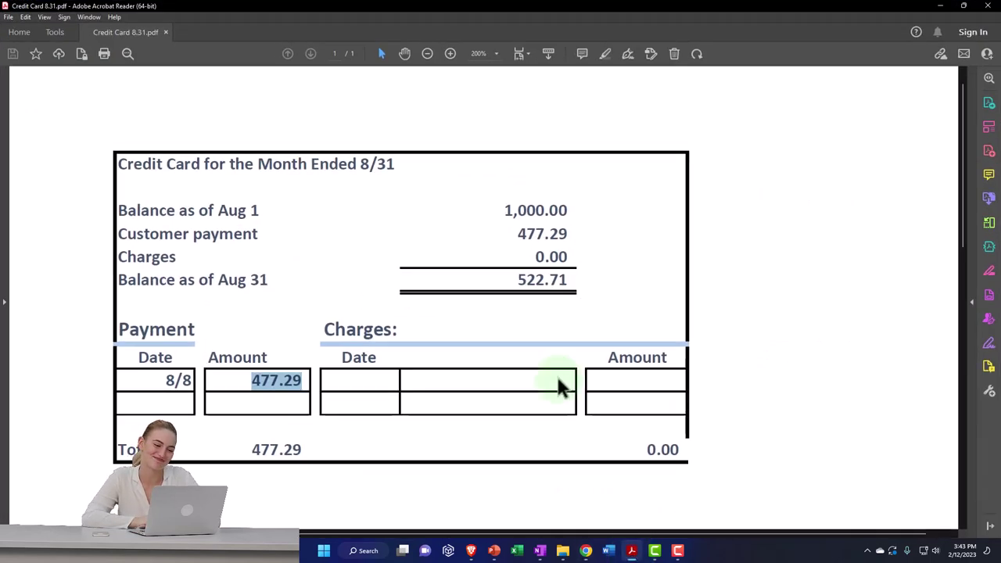
left_click_drag(503, 209, 571, 209)
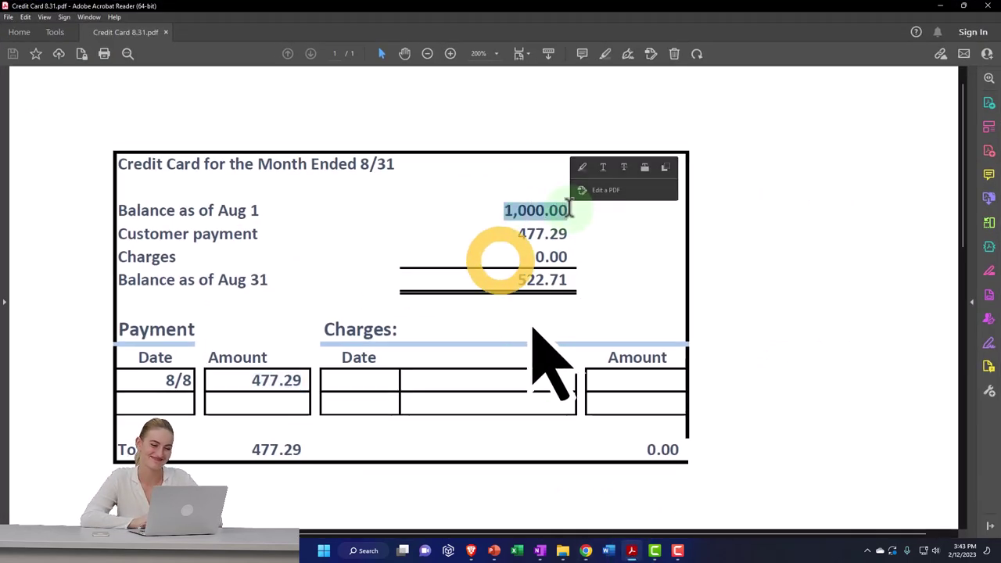
left_click(633, 551)
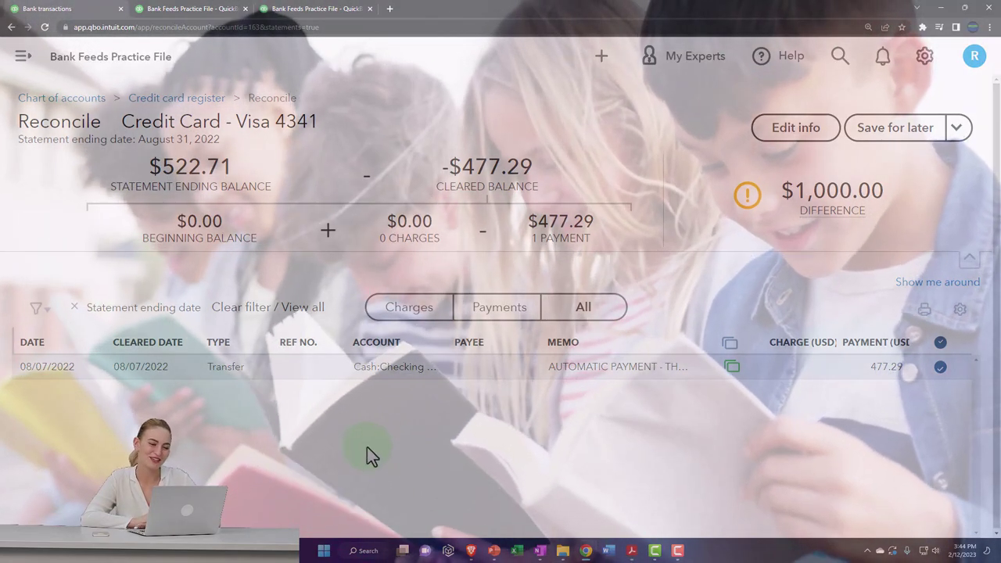
left_click(631, 552)
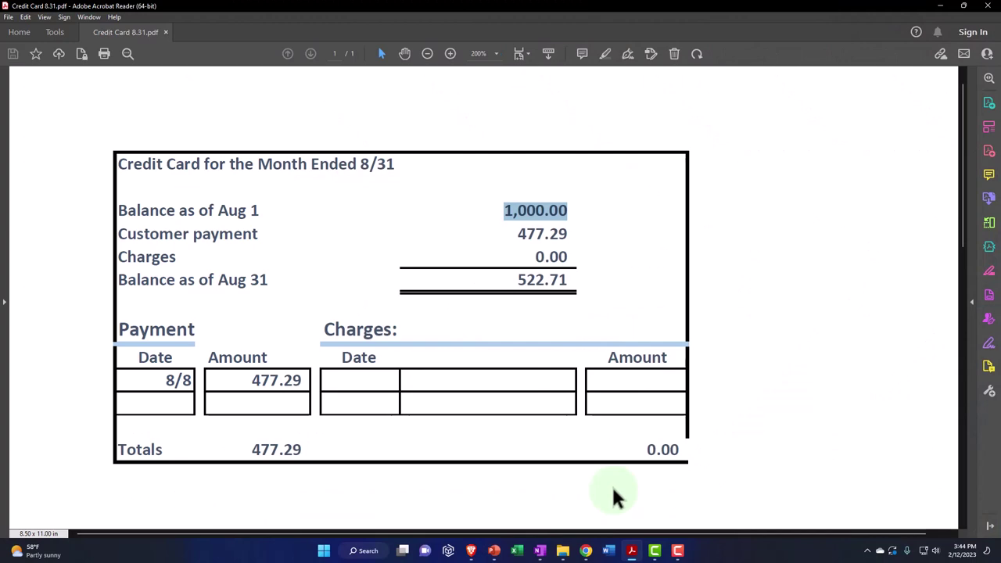
Return to QuickBooks and toggle the cleared mark of all listed transactions off and on again
left_click(586, 550)
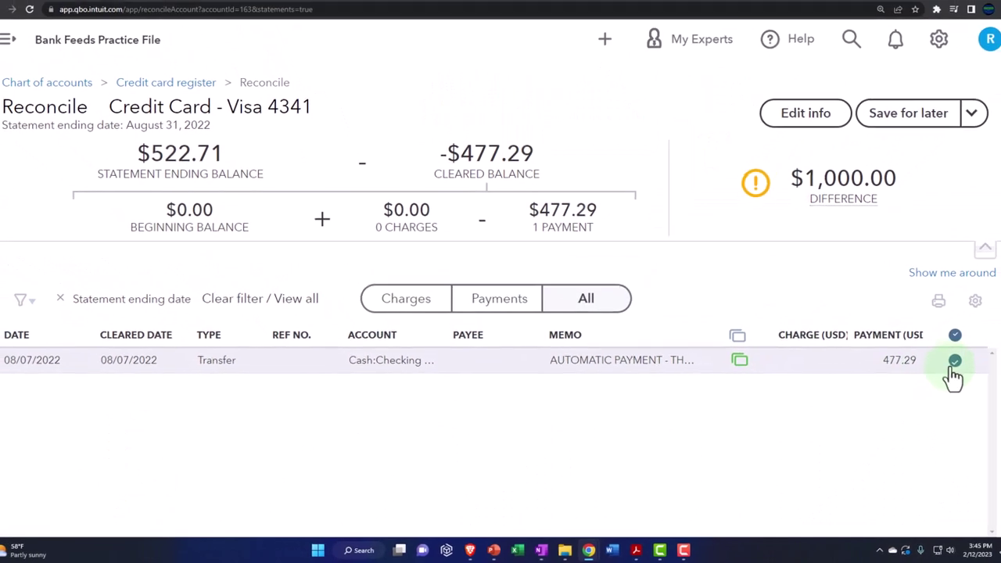
left_click(942, 342)
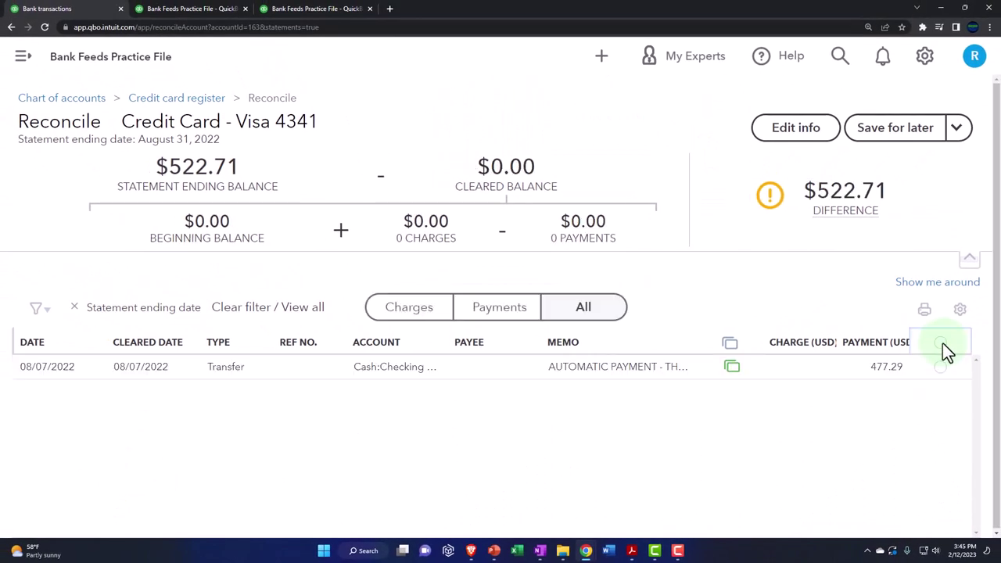
left_click(942, 344)
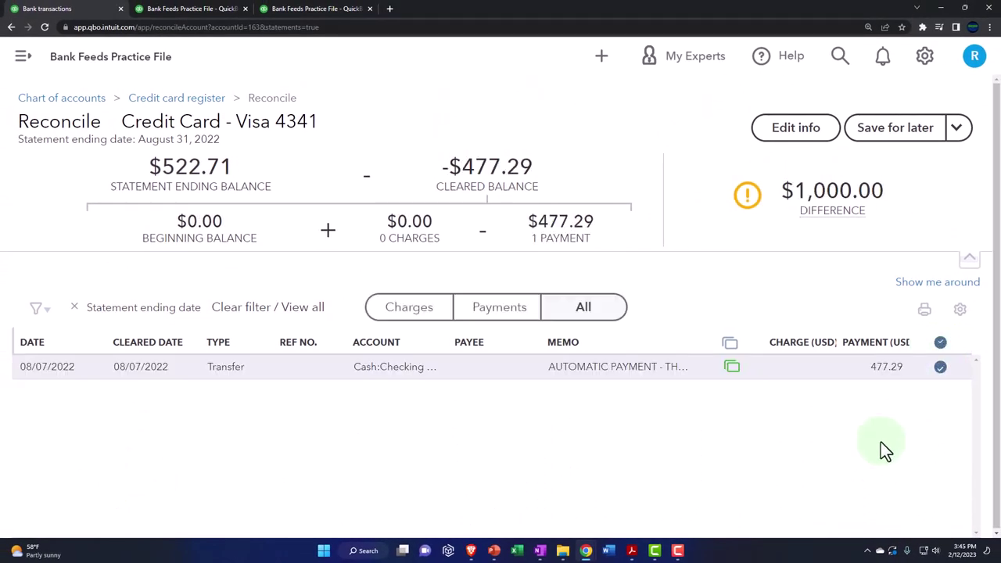
Check the statement PDF again, and read the explanation of the reconciliation's difference in QuickBooks
left_click(632, 550)
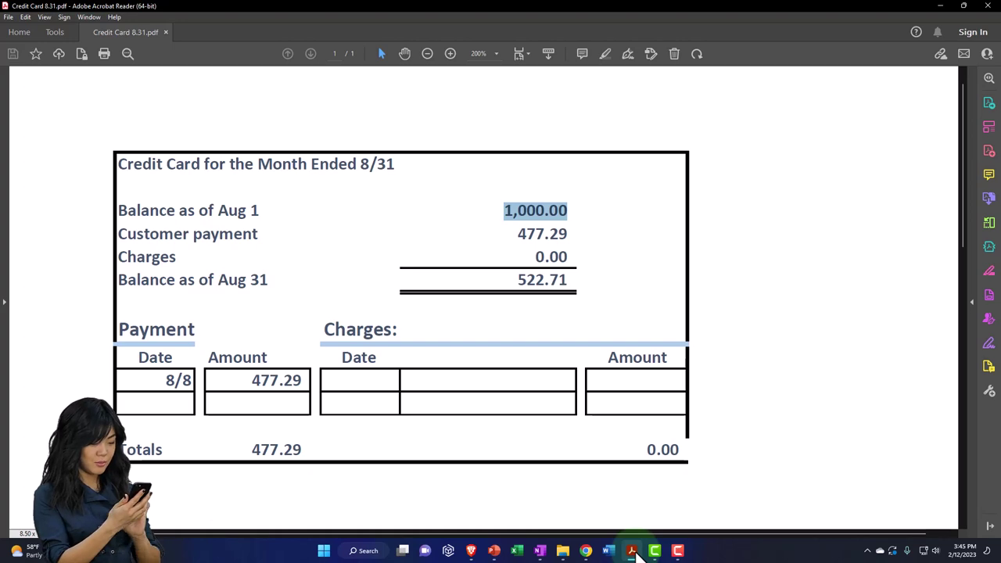
left_click(636, 553)
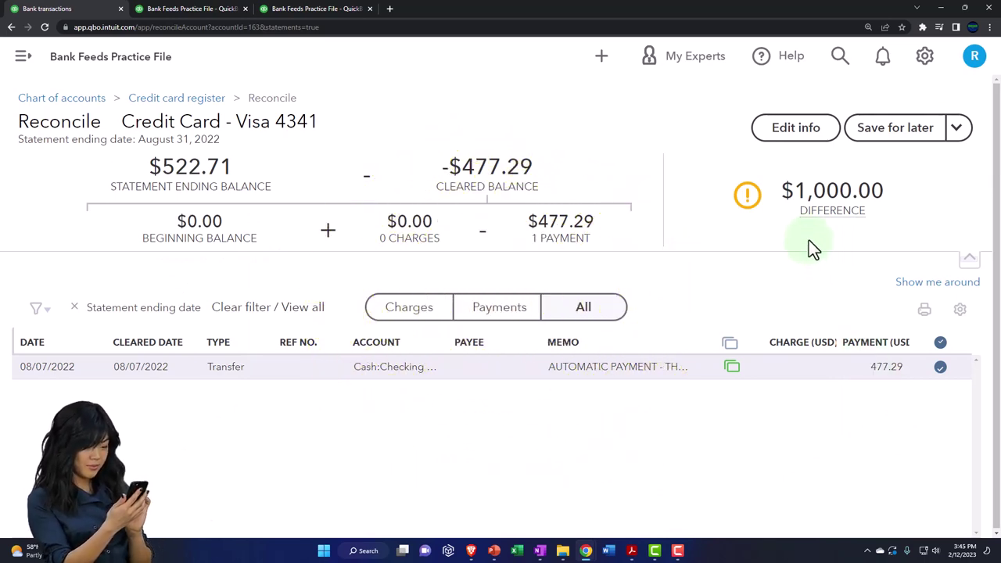
mouse_move(831, 217)
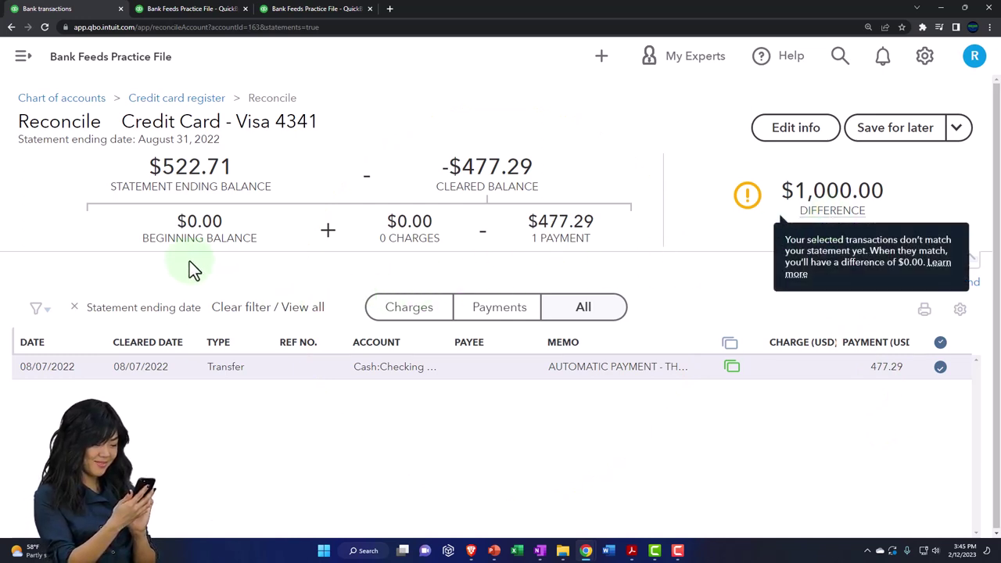
left_click(237, 236)
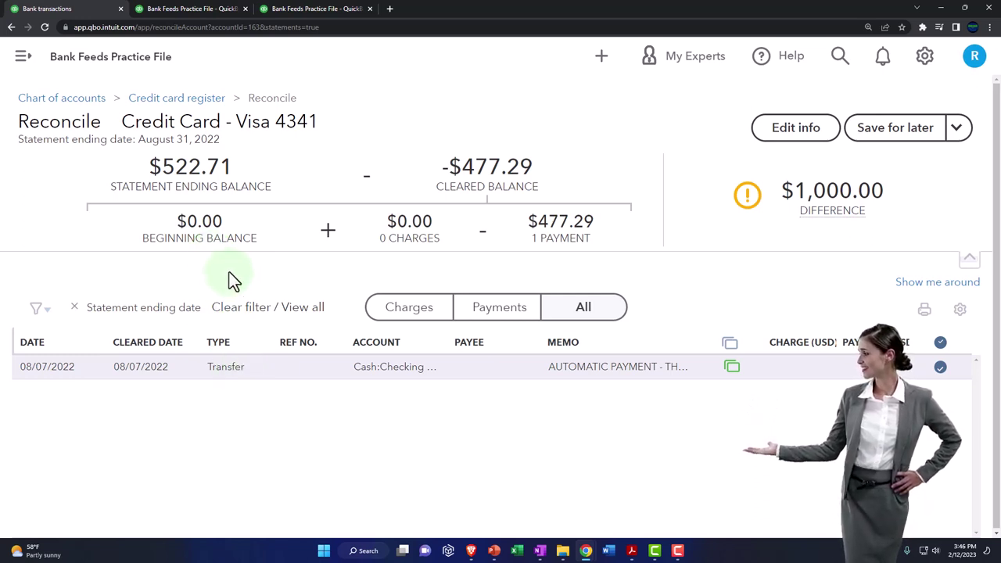
Save the reconciliation for later and open the chart of accounts, collapsing the navigation
left_click(911, 137)
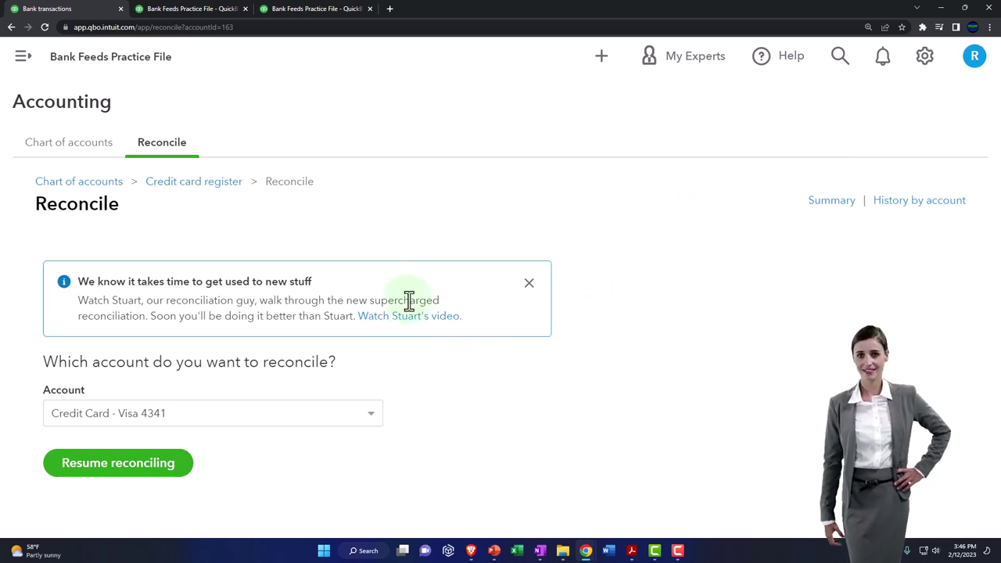
left_click(25, 59)
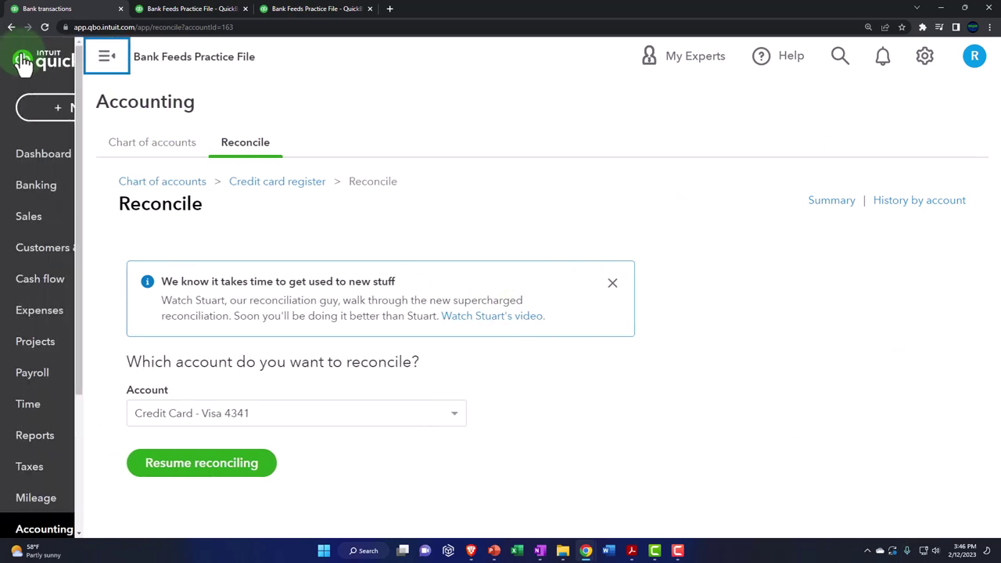
scroll(43, 211, "down", 3)
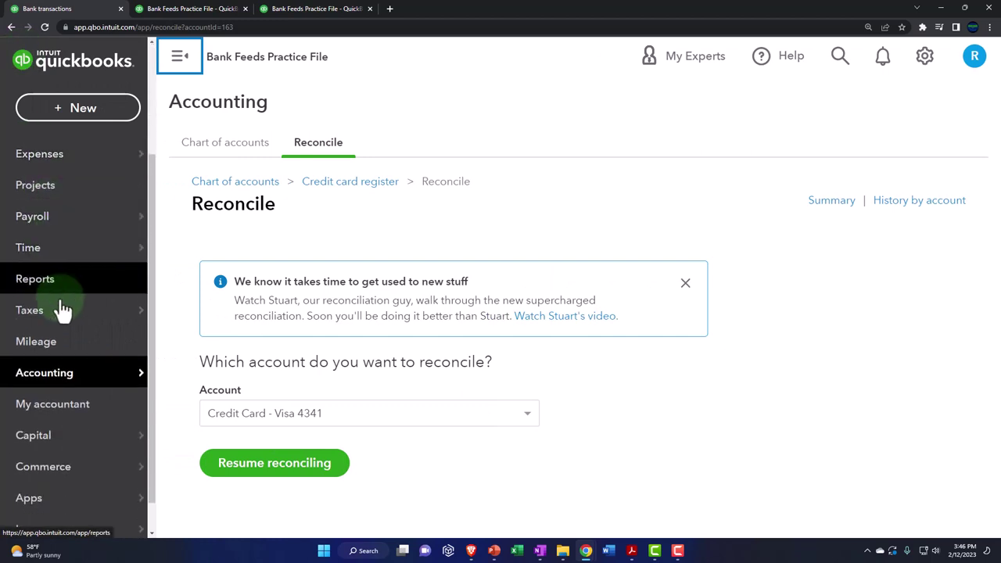
left_click(52, 374)
mouse_move(52, 374)
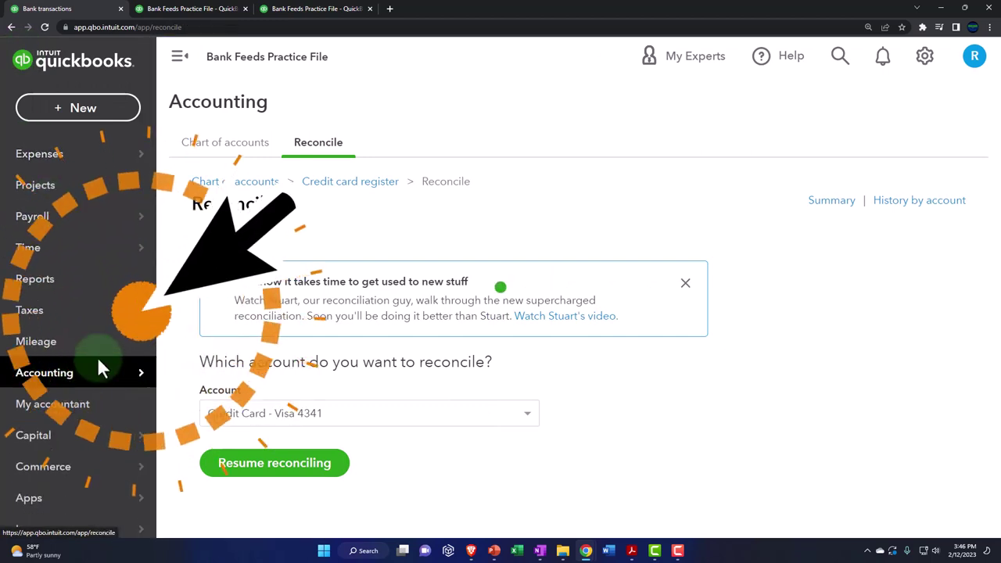
left_click(217, 144)
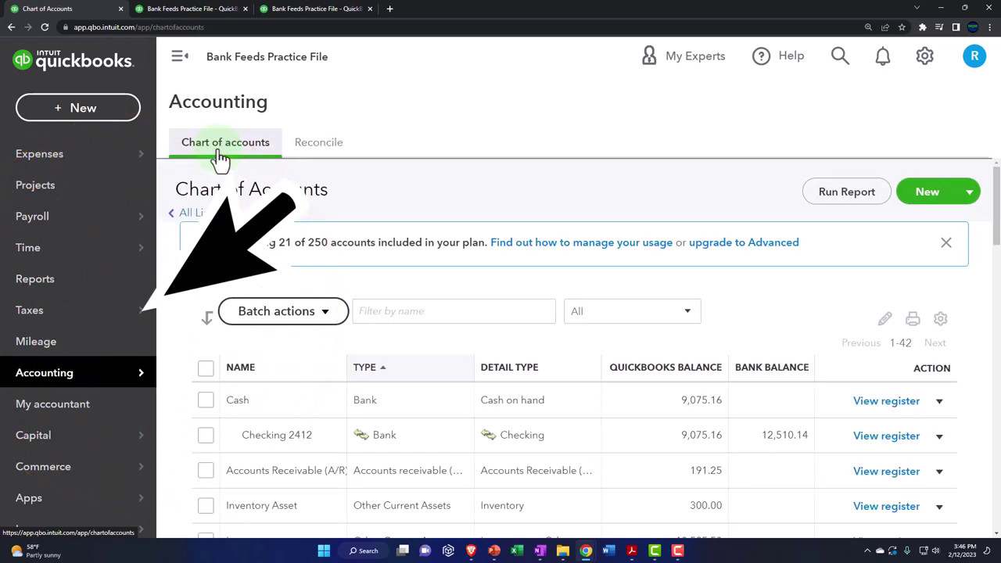
left_click(177, 60)
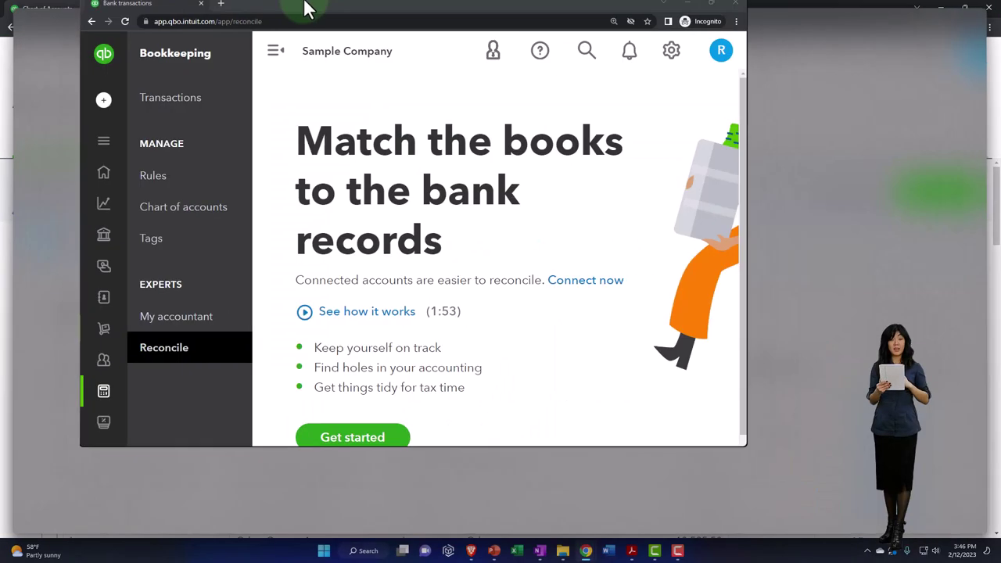
Look up the chart of accounts' location under Bookkeeping in the Sample Company window, and return to Bank Feeds Practice File
double_click(305, 8)
mouse_move(32, 280)
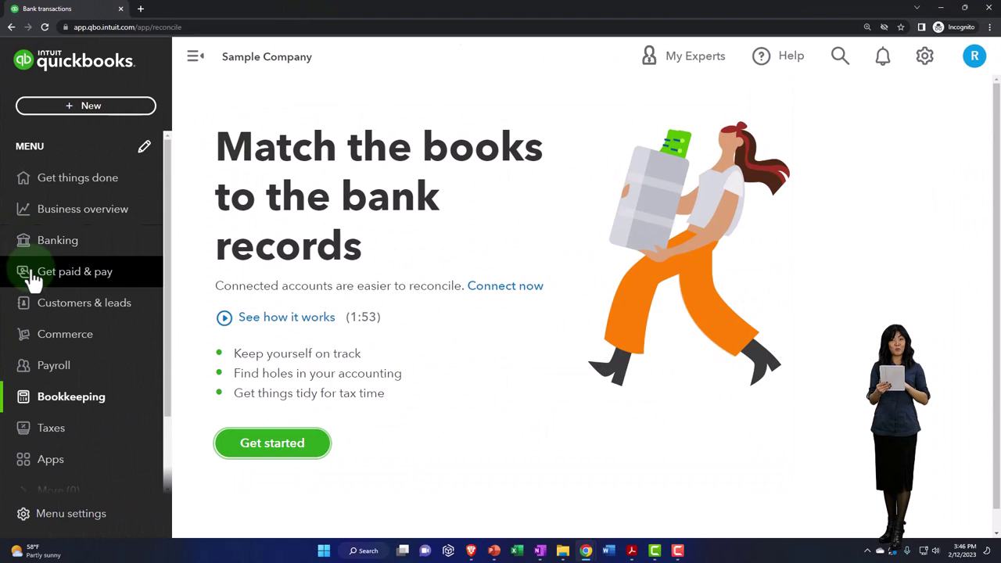
left_click(51, 412)
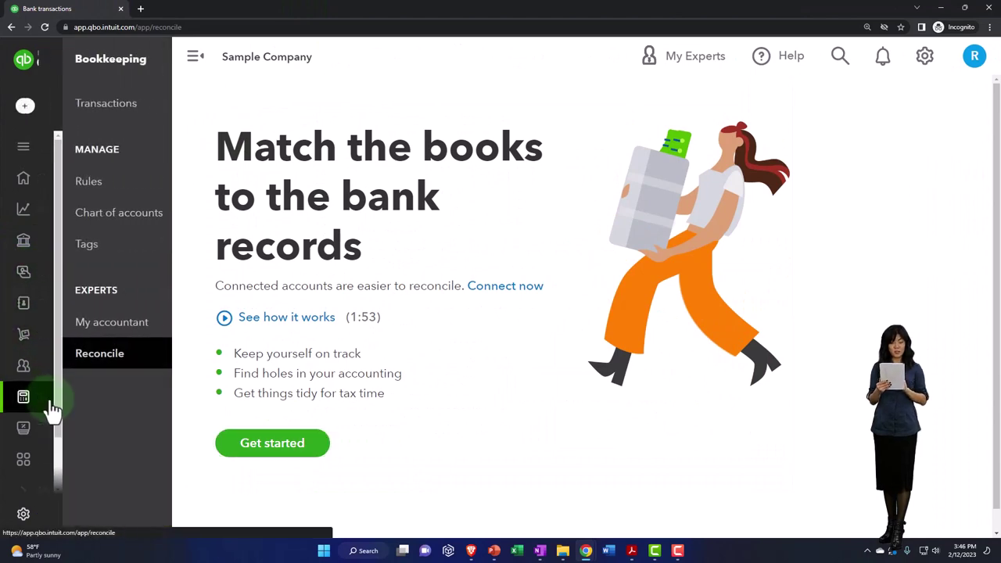
left_click(102, 229)
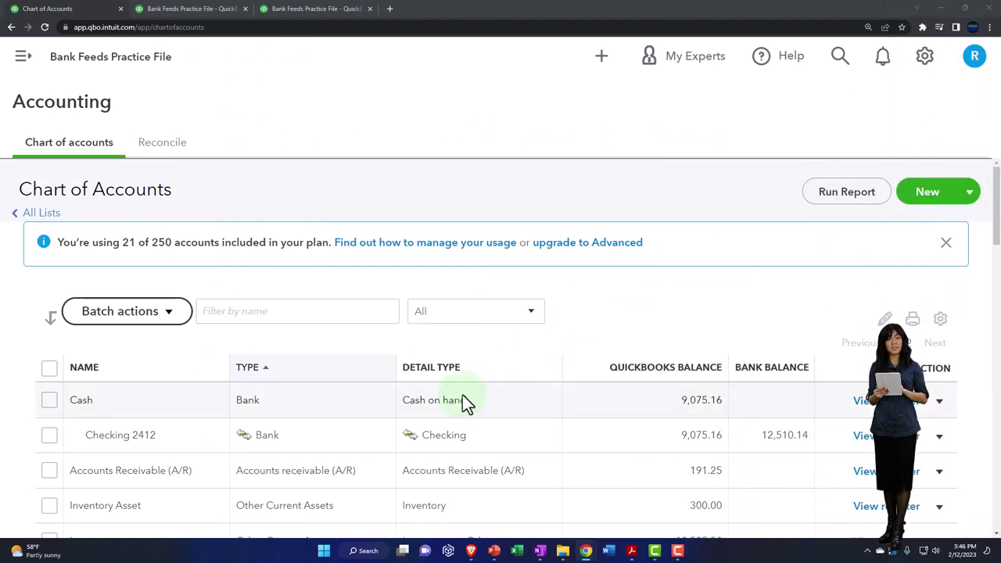
Open the register of the Credit Card - Visa 4341 account from the chart of accounts
scroll(462, 395, "down", 2)
scroll(463, 395, "down", 5)
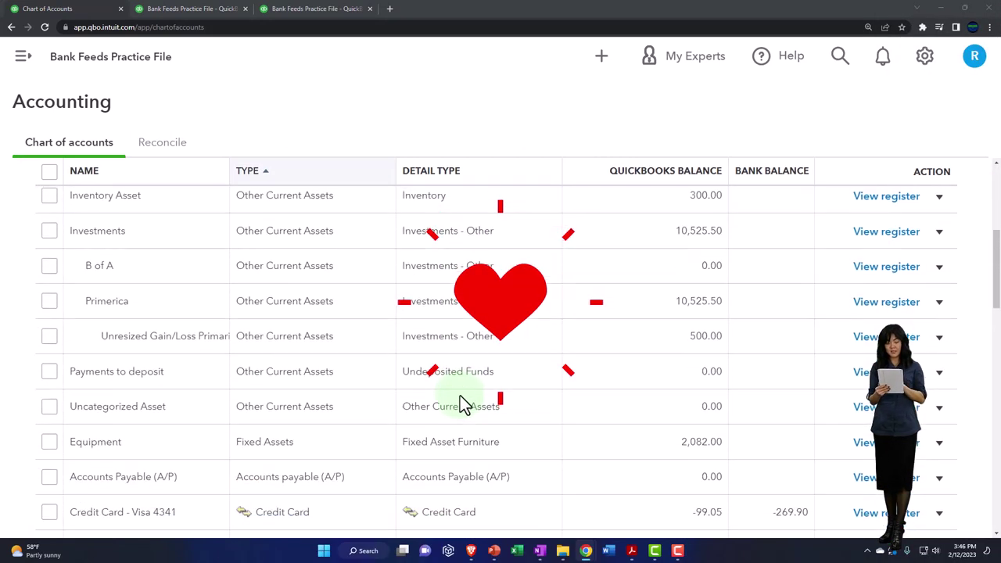
scroll(460, 396, "down", 1)
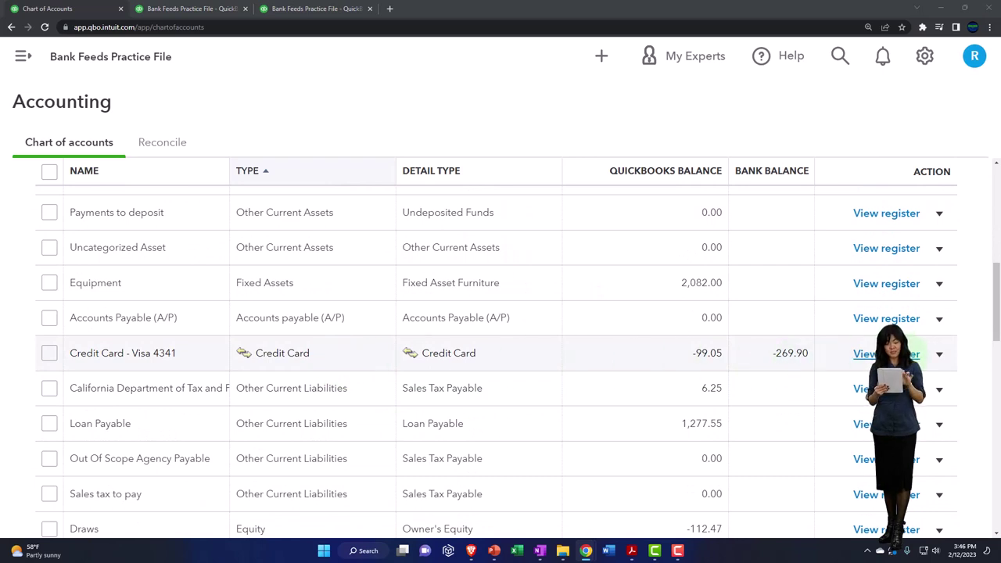
left_click(886, 354)
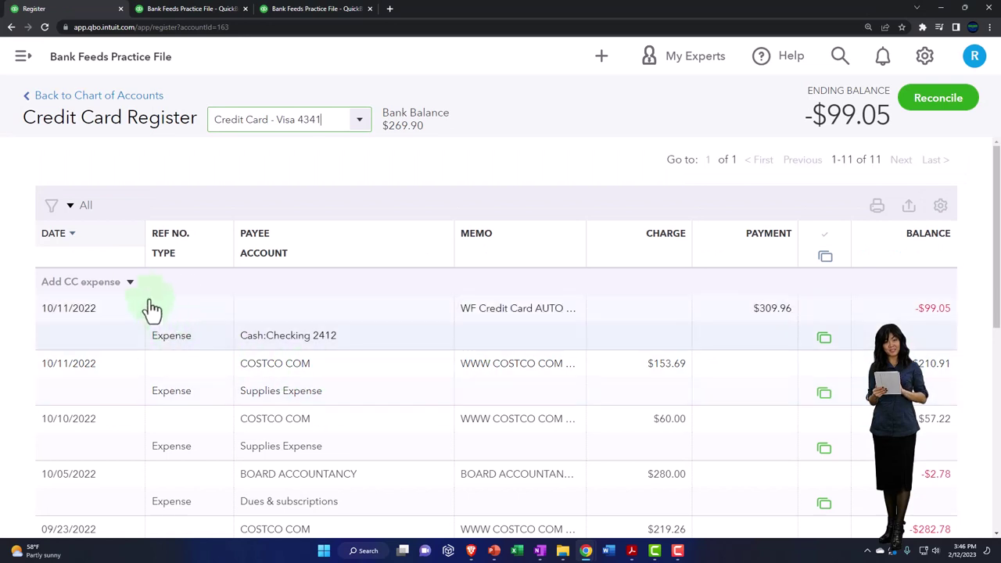
Start a new expense in the register dated 08/01/2022, with memo "Beginning balance" and a charge of 1,000.00
left_click(132, 287)
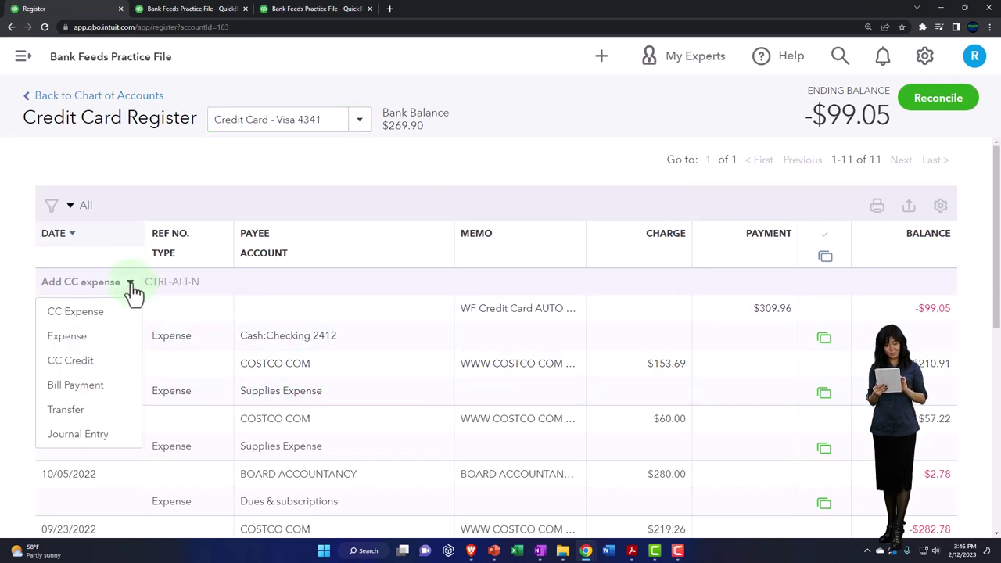
left_click(92, 338)
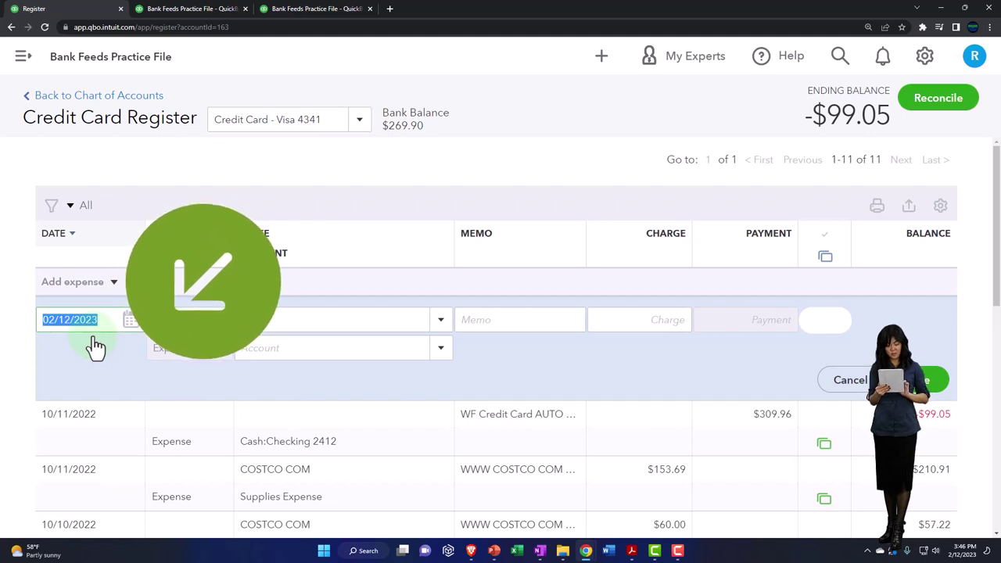
type("083")
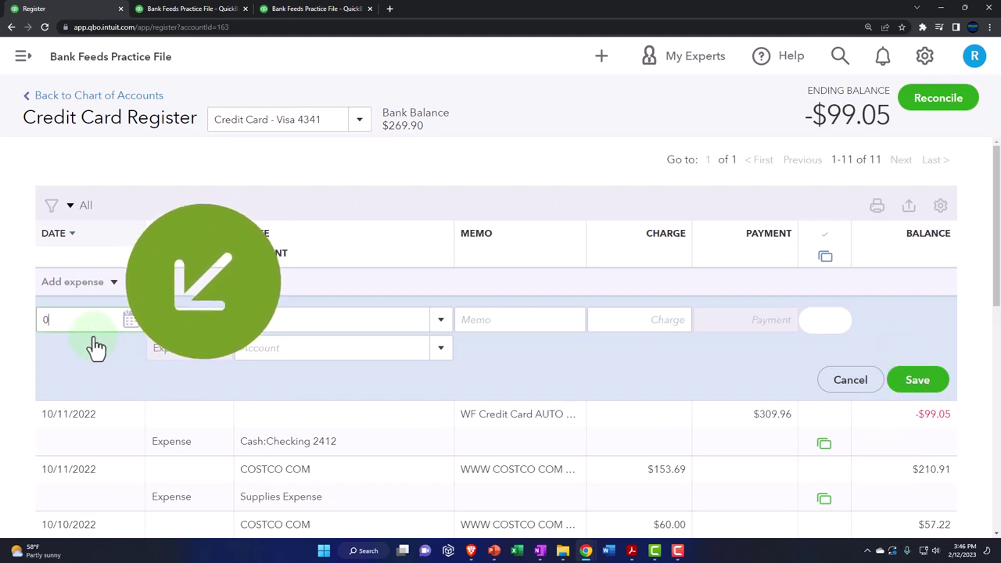
type("122")
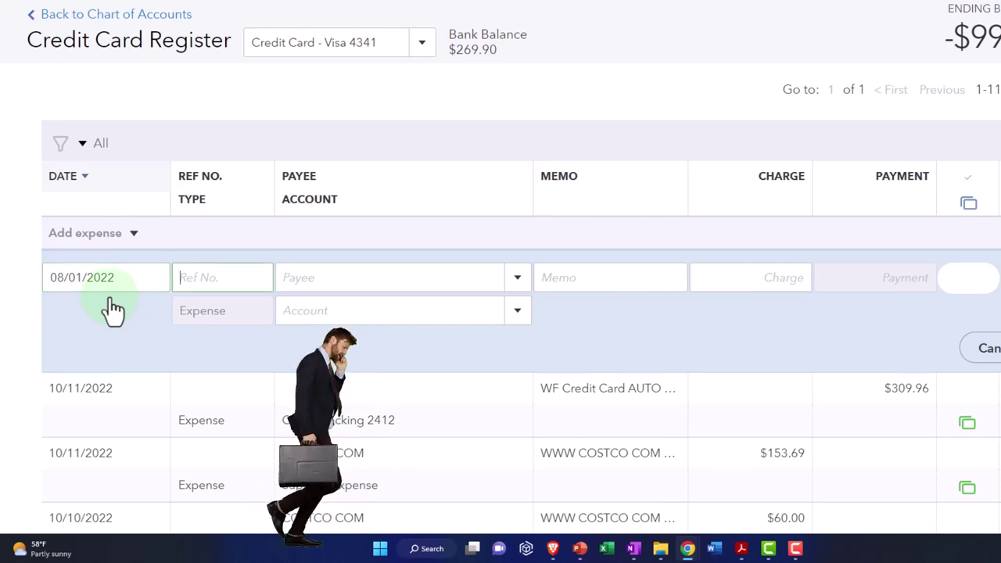
key("Tab")
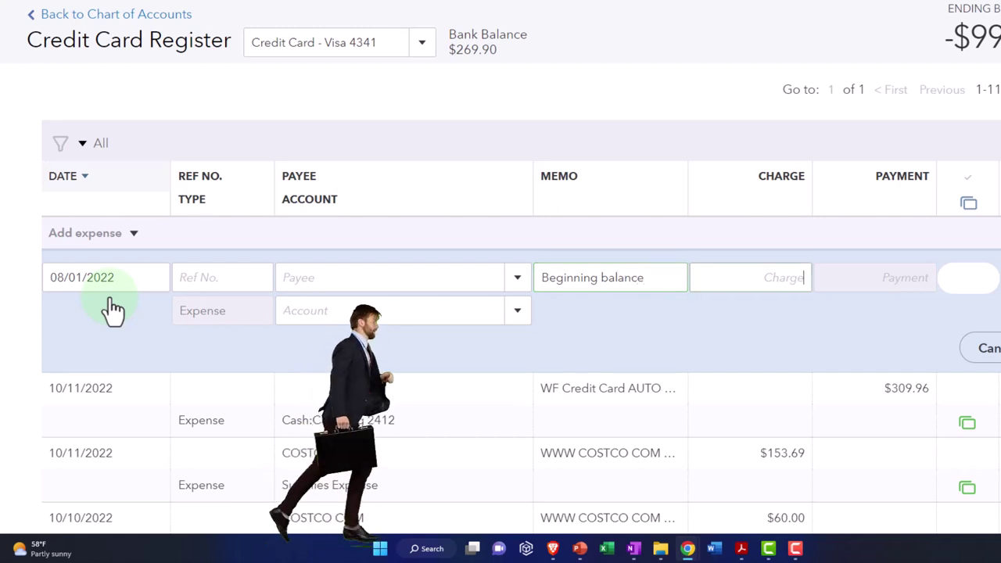
type("1000")
key("Tab")
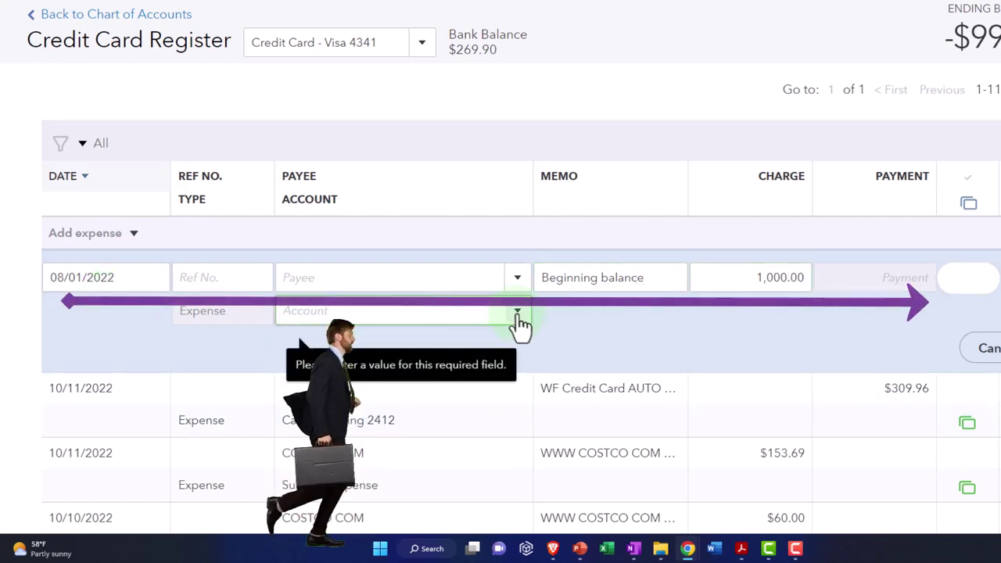
Assign the beginning balance expense to the Owner's Equity account and save the transaction
left_click(517, 315)
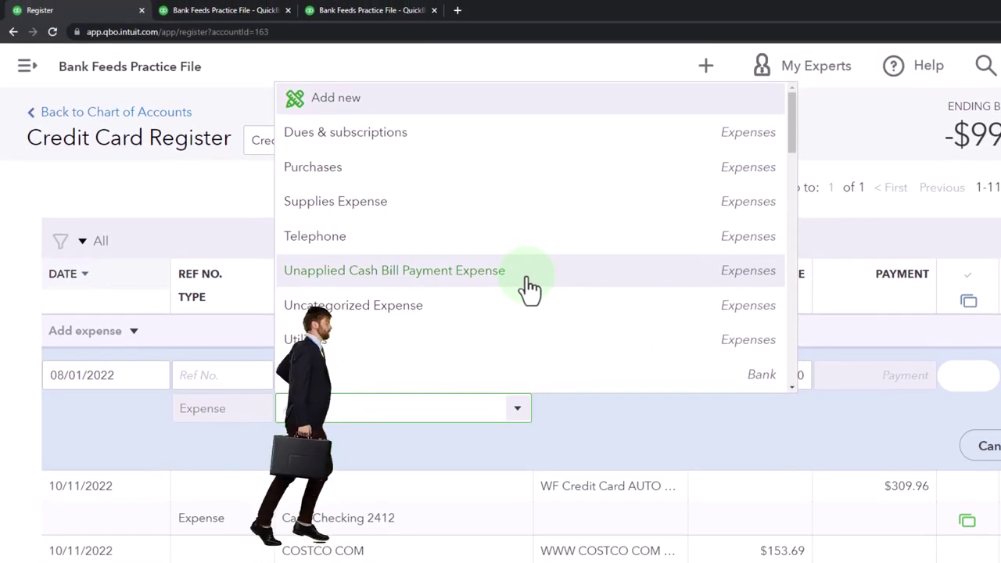
scroll(529, 288, "down", 1)
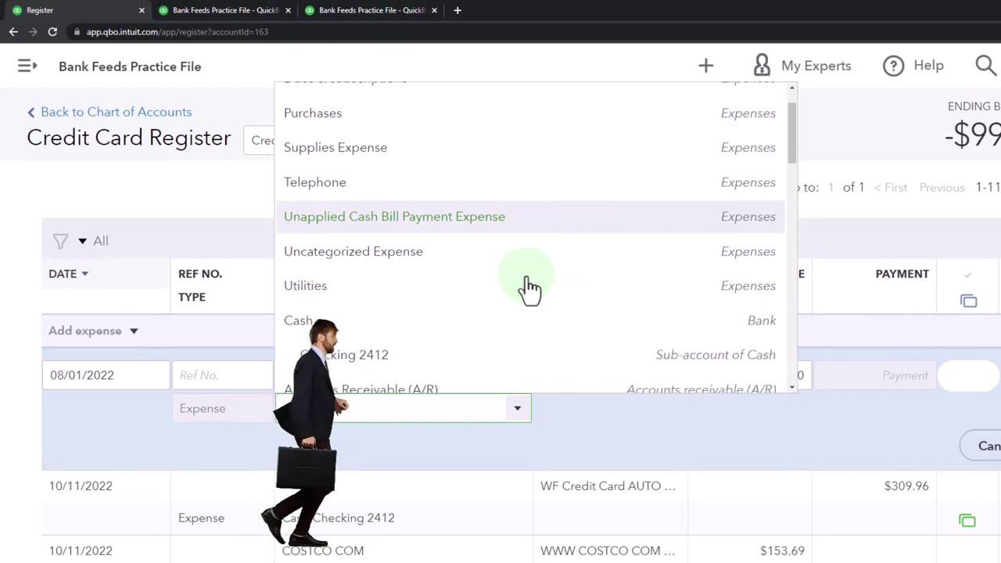
scroll(530, 288, "down", 1)
scroll(530, 288, "down", 2)
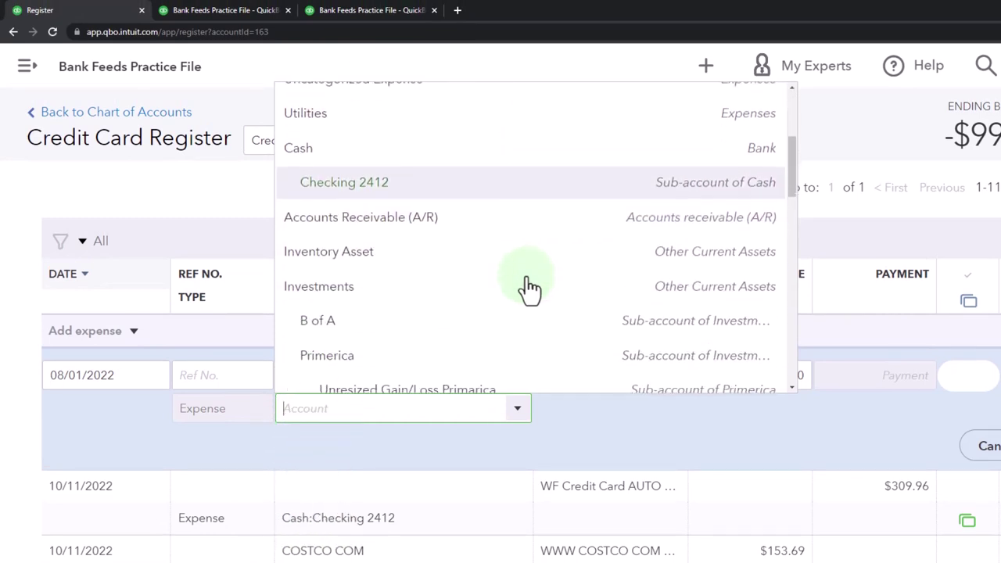
scroll(530, 288, "down", 8)
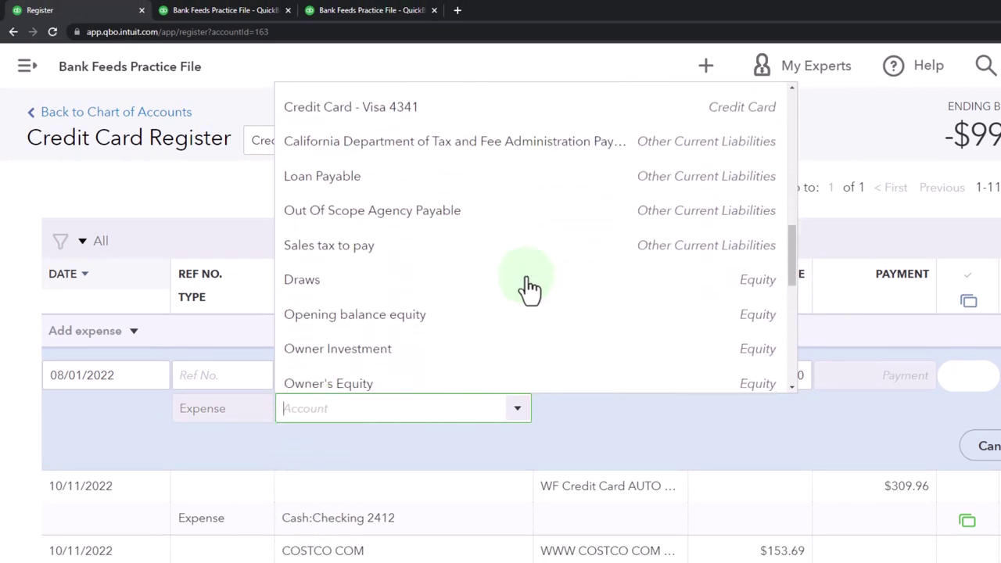
scroll(530, 288, "down", 1)
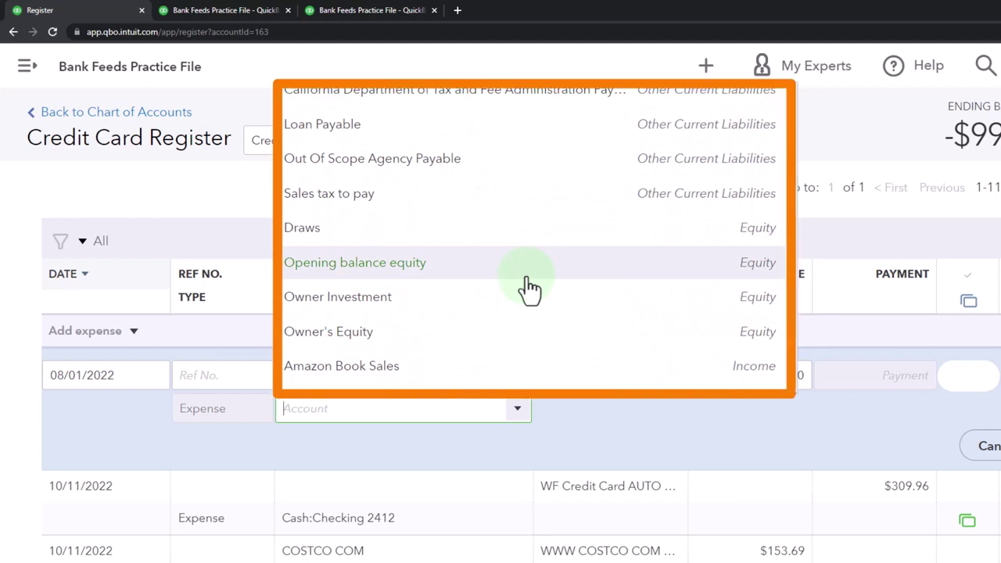
left_click(366, 337)
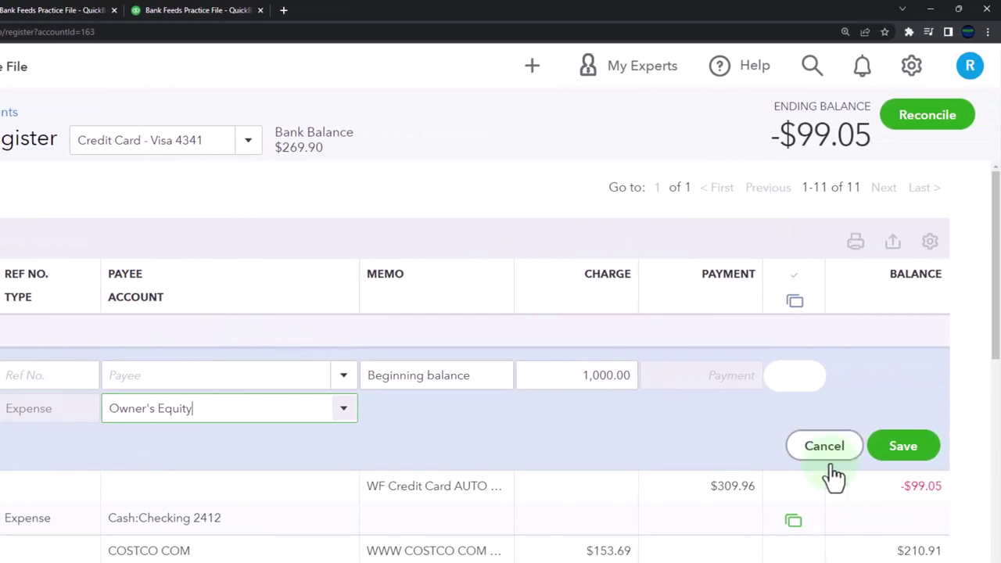
left_click(904, 451)
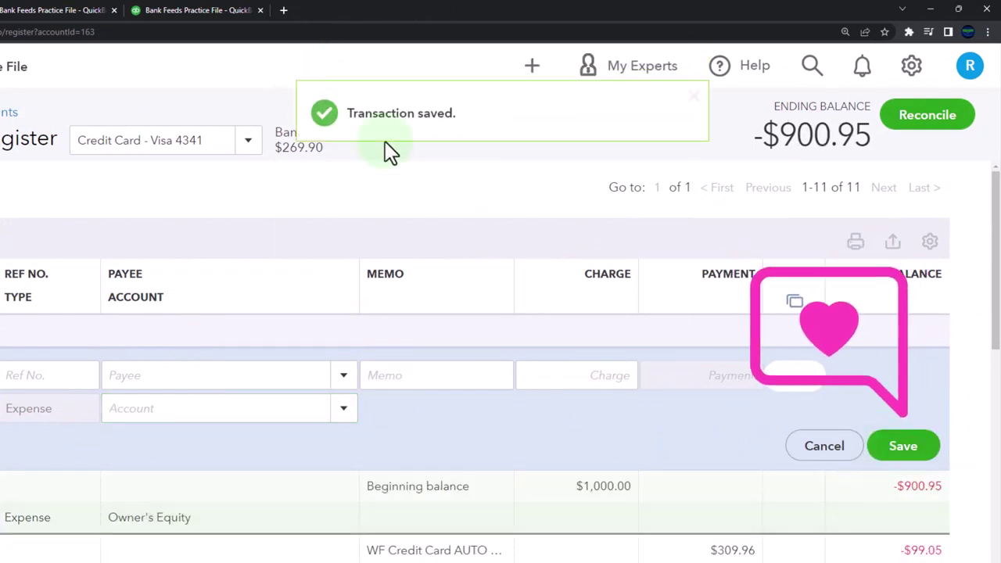
Refresh the Balance Sheet report and open the transaction details behind the Credit Card - Visa 4341 balance
left_click(71, 10)
scroll(368, 376, "up", 10)
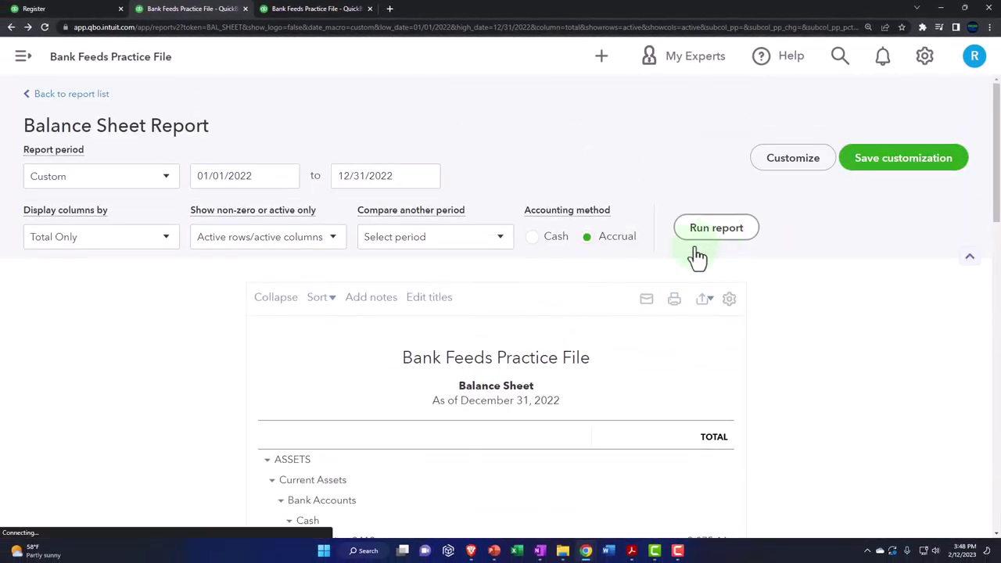
scroll(647, 362, "down", 3)
key("ctrl+plus")
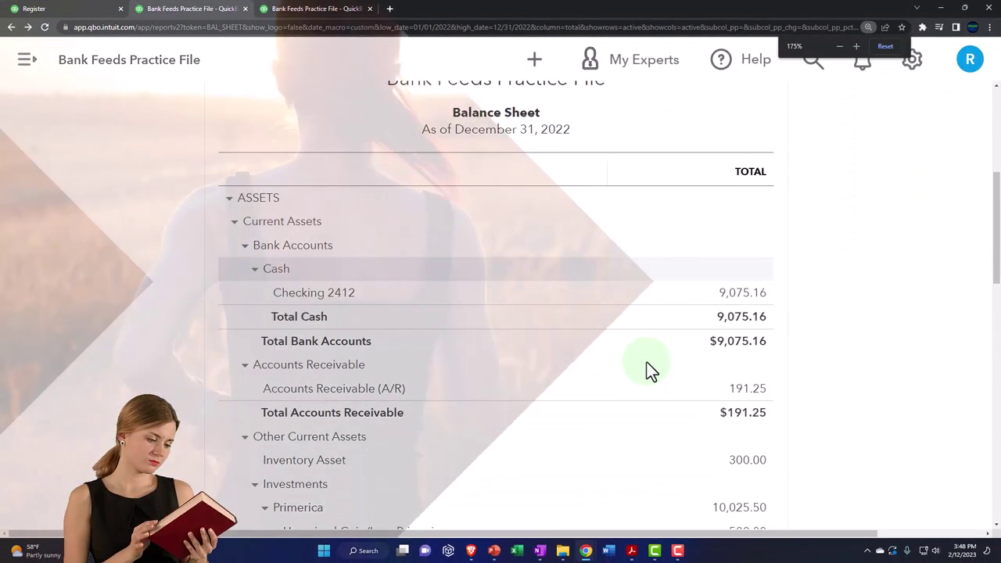
scroll(647, 362, "down", 5)
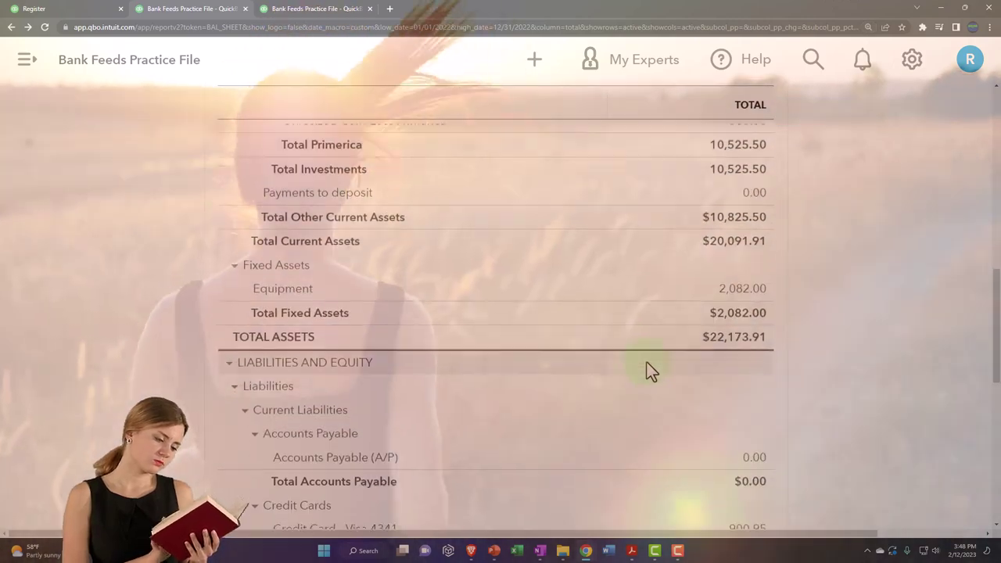
scroll(647, 363, "down", 3)
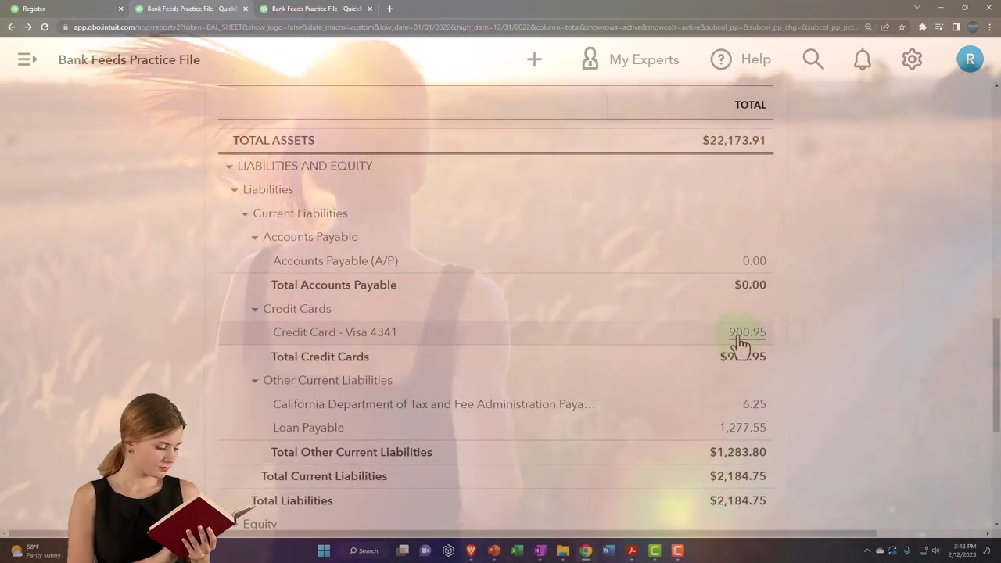
left_click(741, 335)
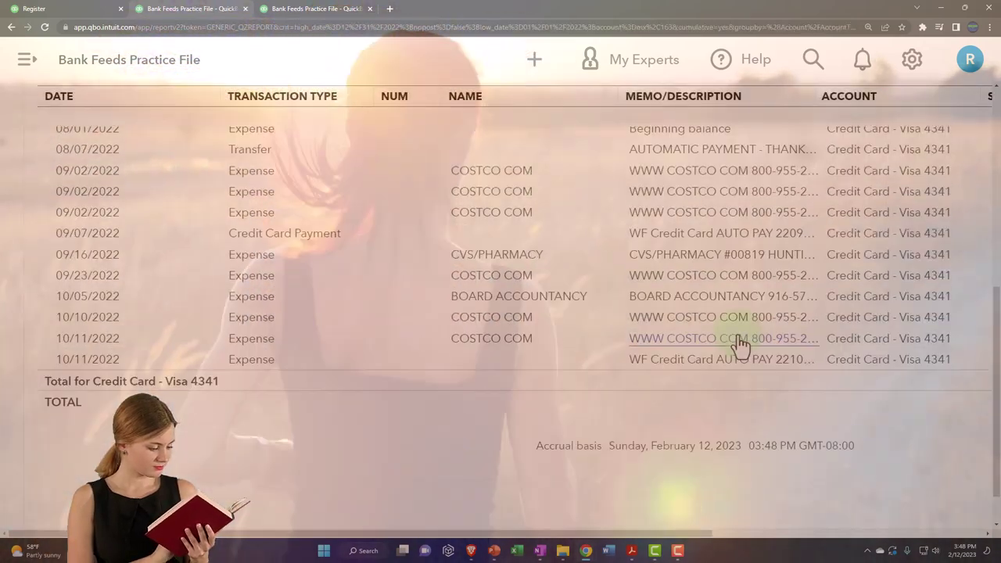
Inspect the 08/01/2022 beginning balance expense from the transaction report, and close it without changes
key("ctrl+minus")
key("ctrl+minus")
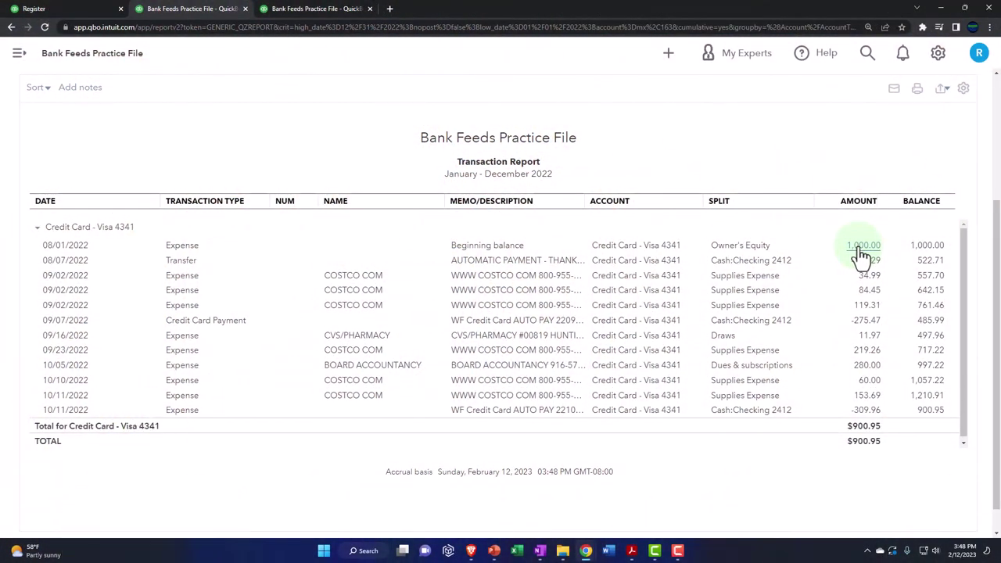
left_click(863, 248)
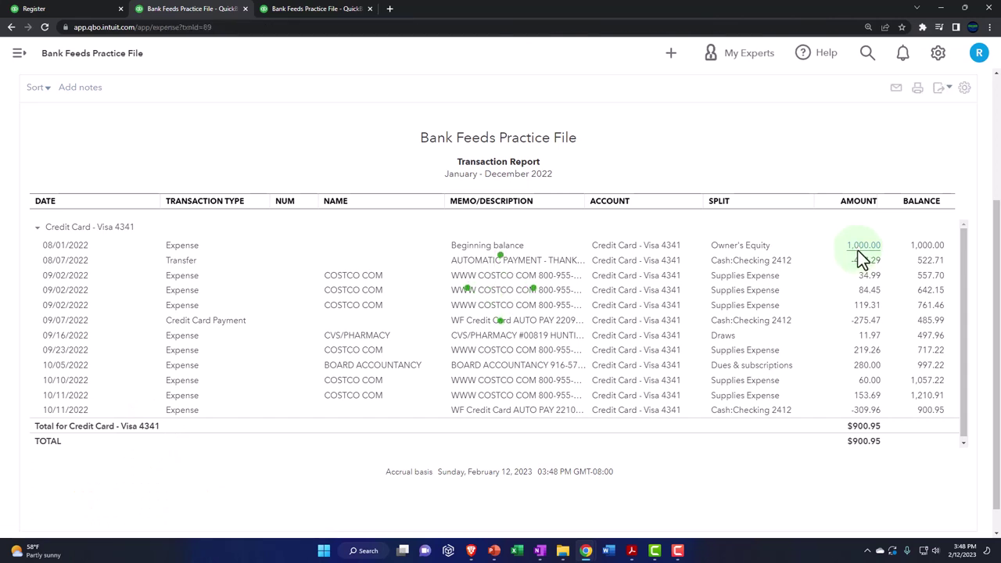
left_click(863, 245)
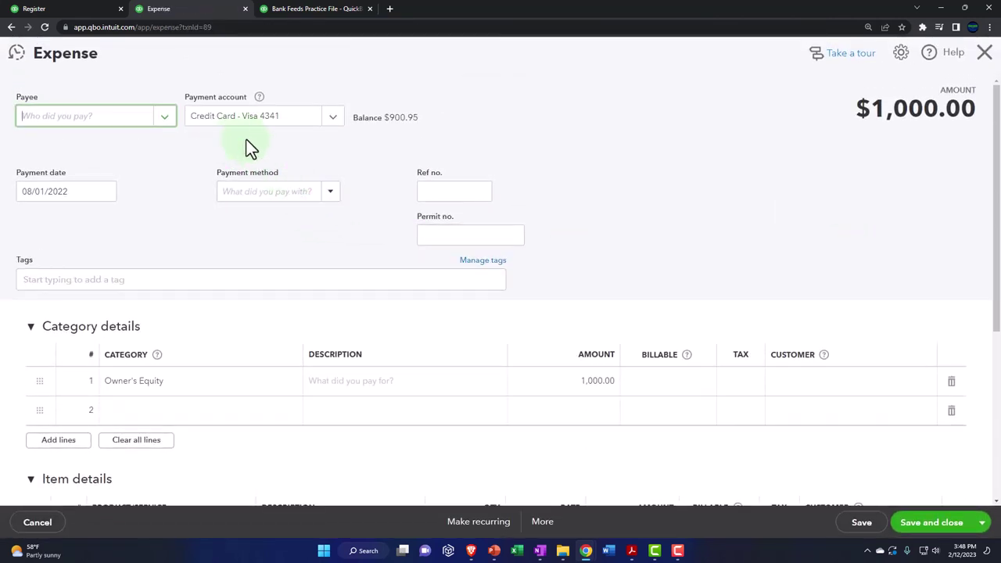
left_click(985, 53)
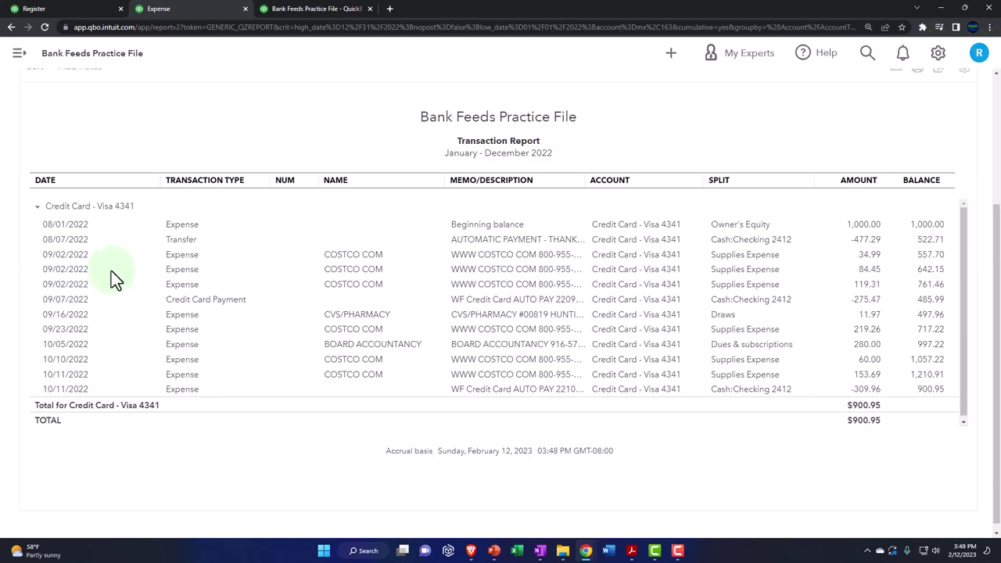
Return to the Balance Sheet report summary and review its lower sections
left_click(35, 76)
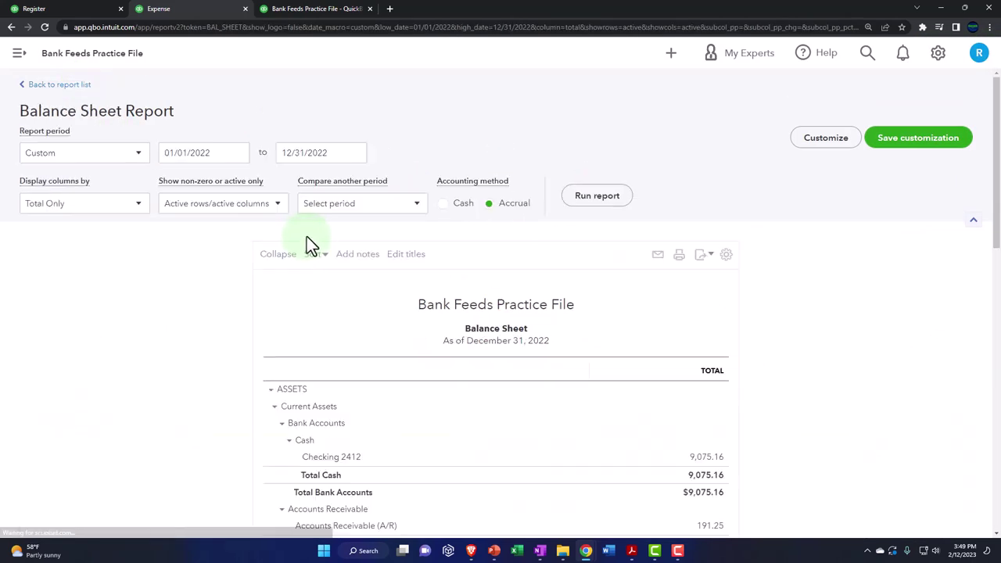
scroll(483, 307, "down", 7)
scroll(473, 379, "down", 2)
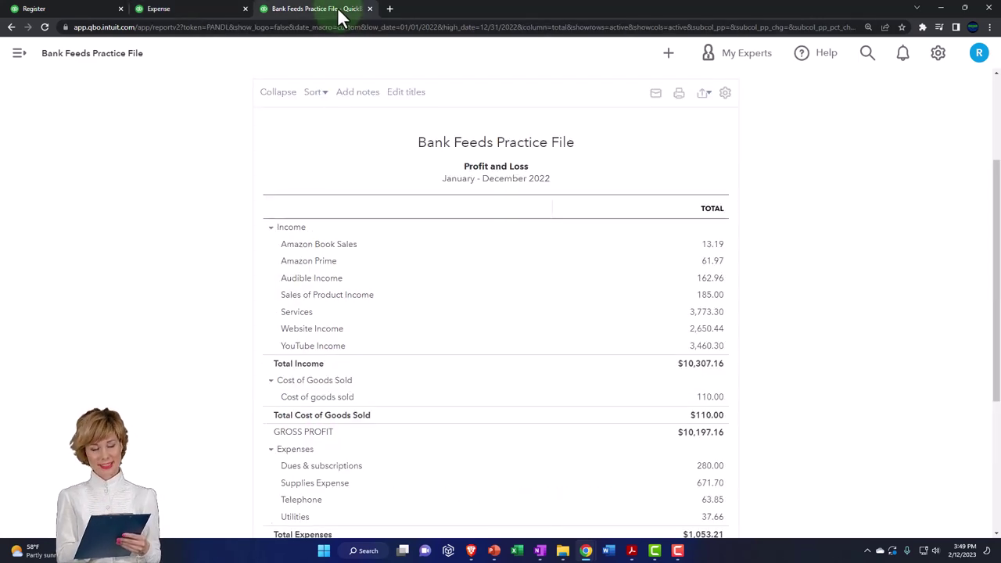
Duplicate the Profit and Loss browser tab and open the General Ledger report in the copy
right_click(339, 12)
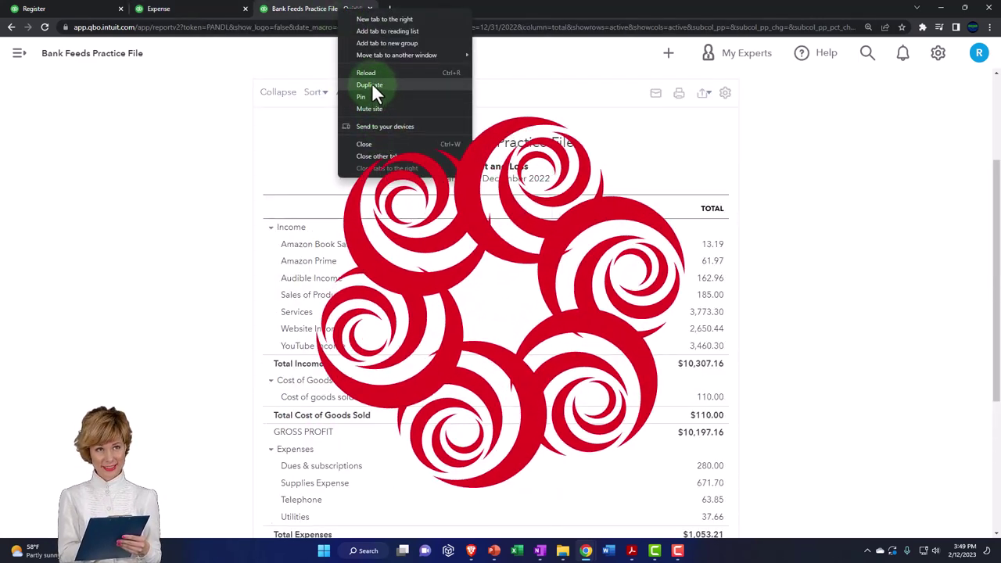
left_click(372, 86)
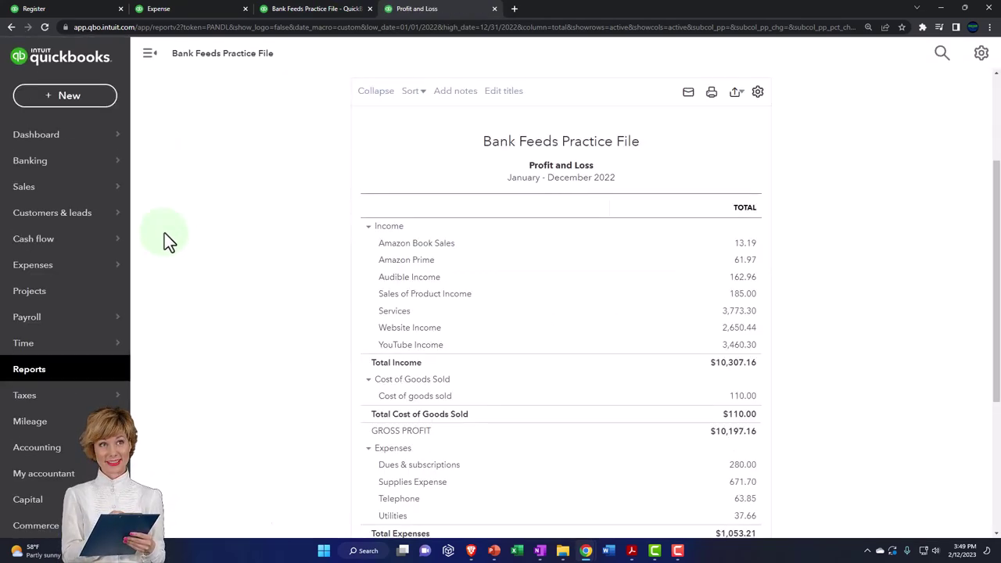
left_click(29, 368)
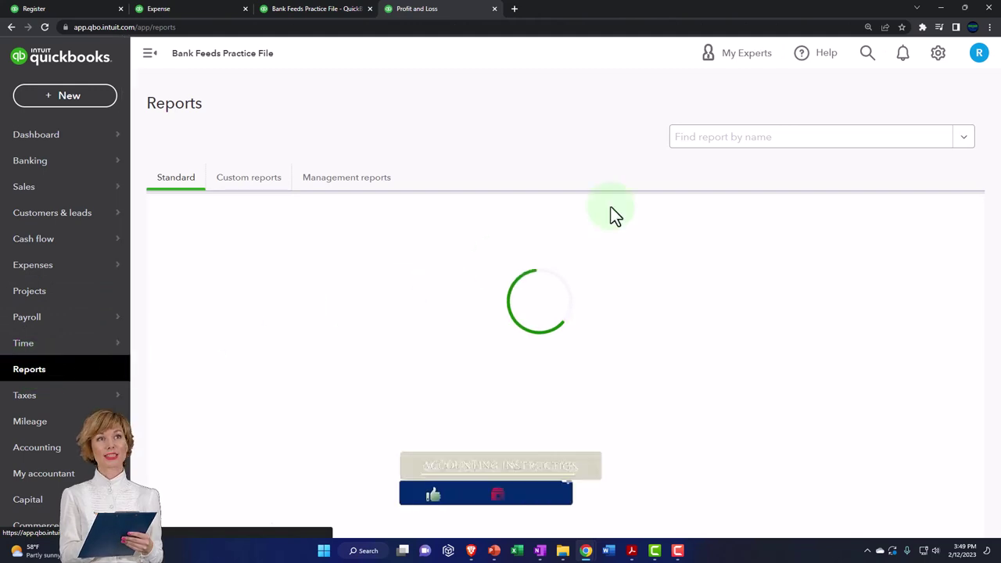
left_click(721, 144)
type("gen")
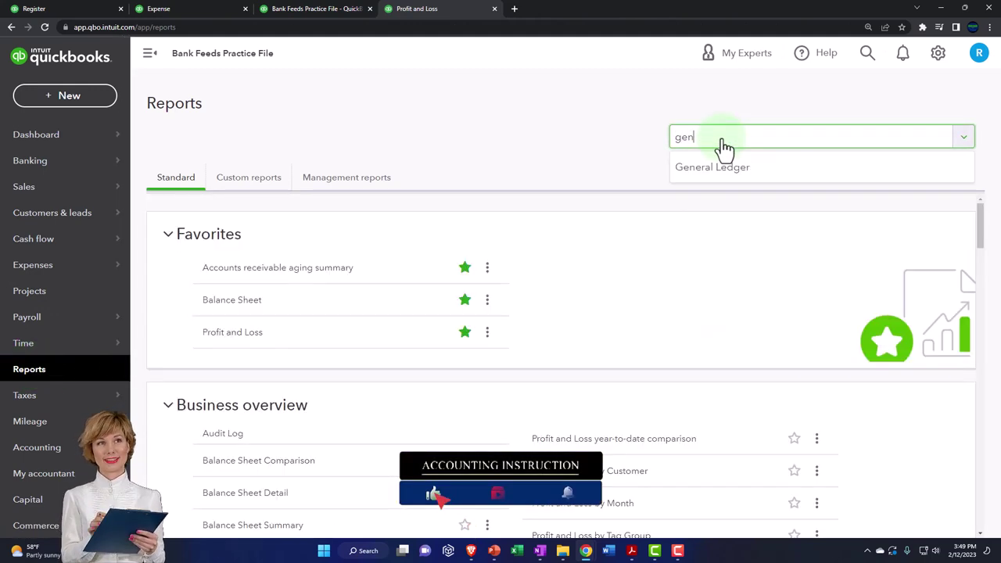
type("era")
left_click(721, 157)
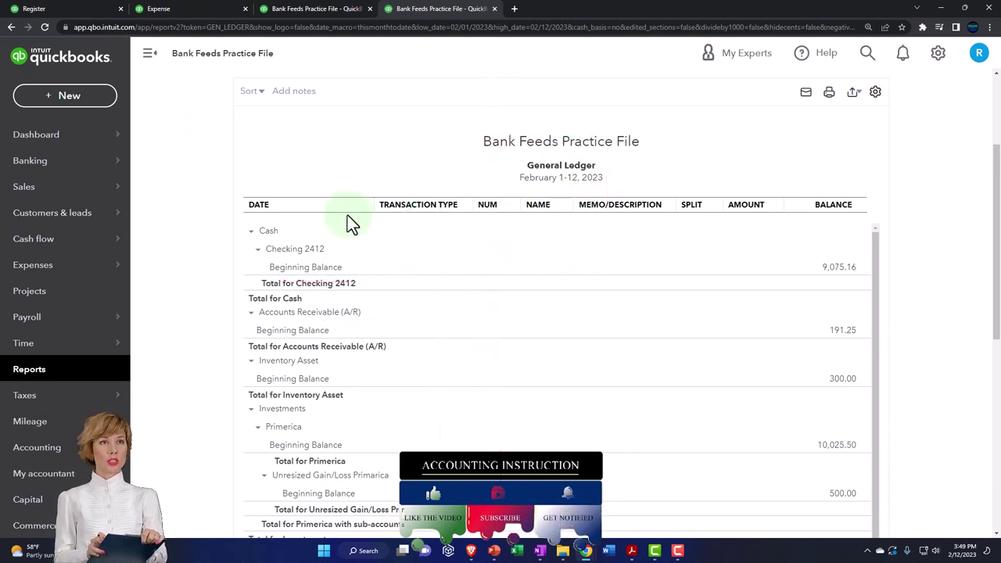
Set the General Ledger report period to 01/01/2022 through 12/31/2022 and run the report
scroll(348, 216, "up", 2)
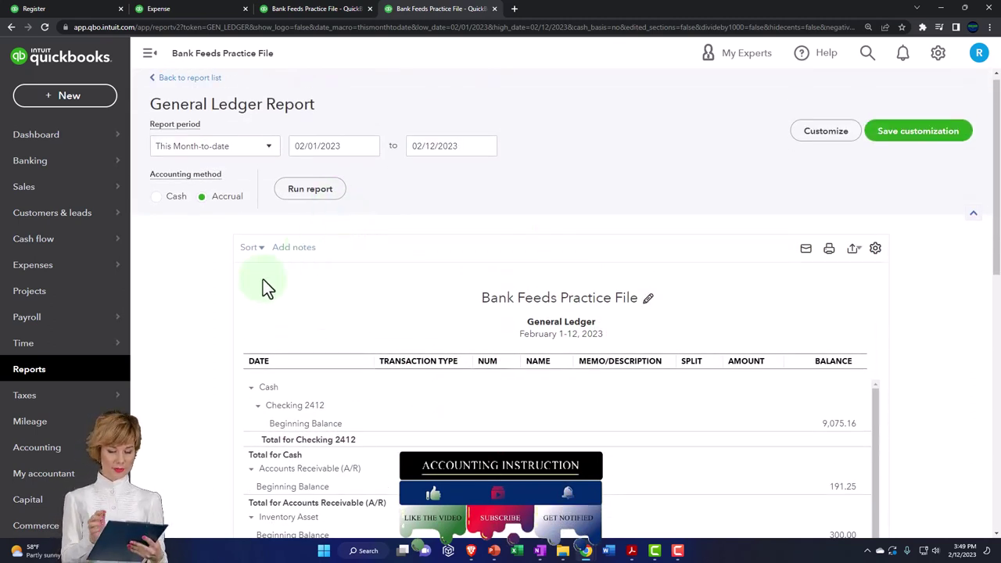
scroll(206, 185, "down", 1)
scroll(196, 244, "up", 1)
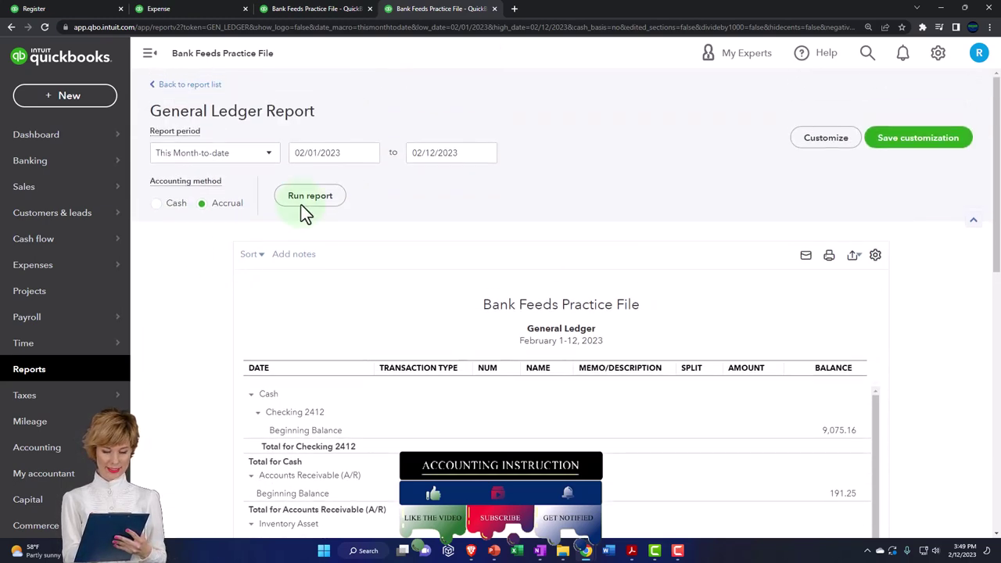
left_click(352, 152)
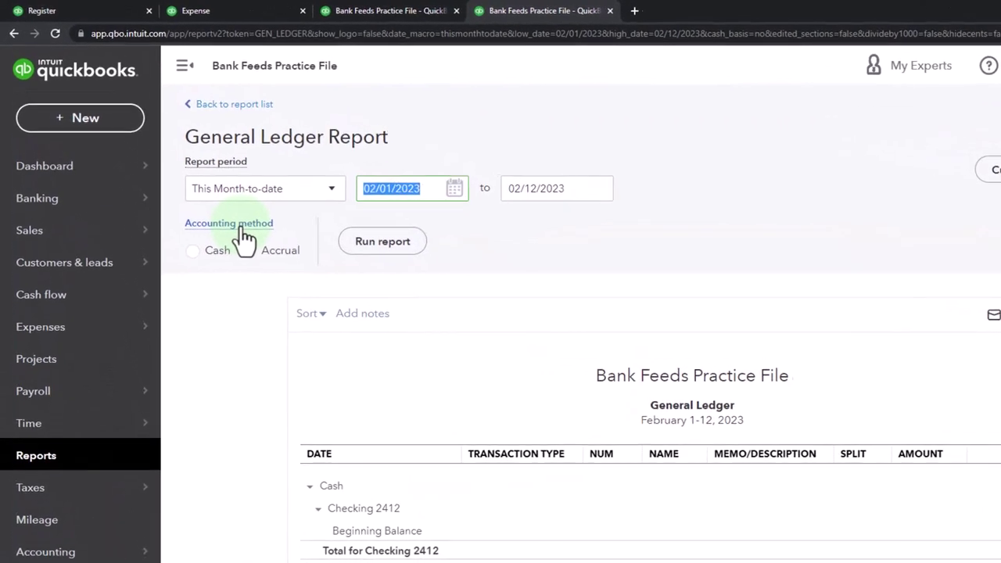
type("010122")
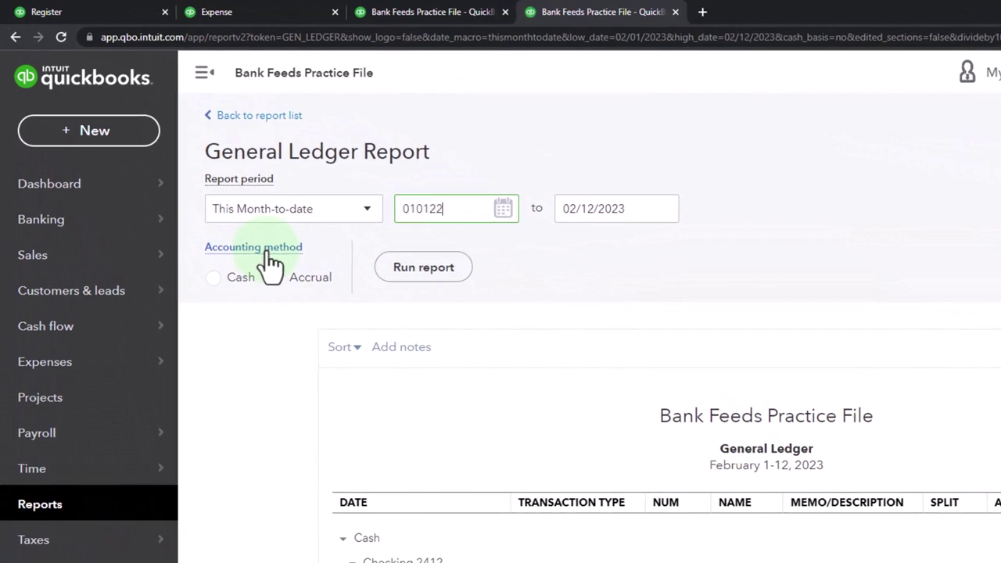
key("Tab")
type("123122")
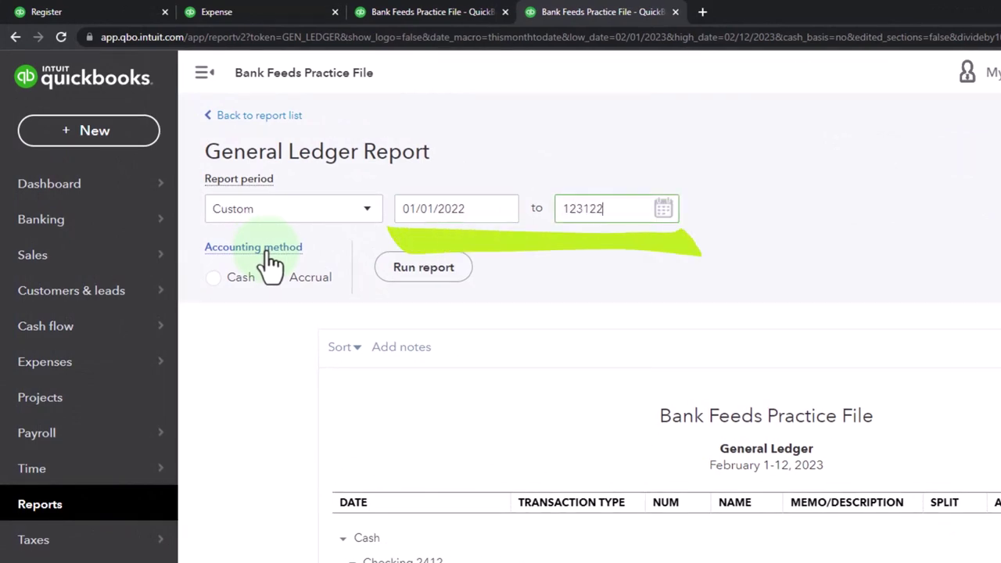
left_click(429, 275)
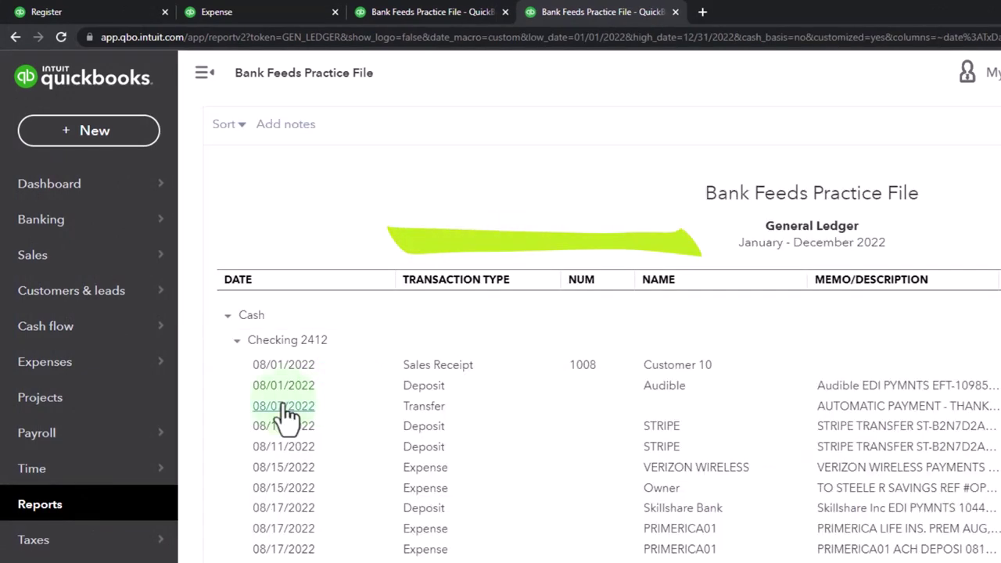
left_click(227, 315)
left_click(228, 340)
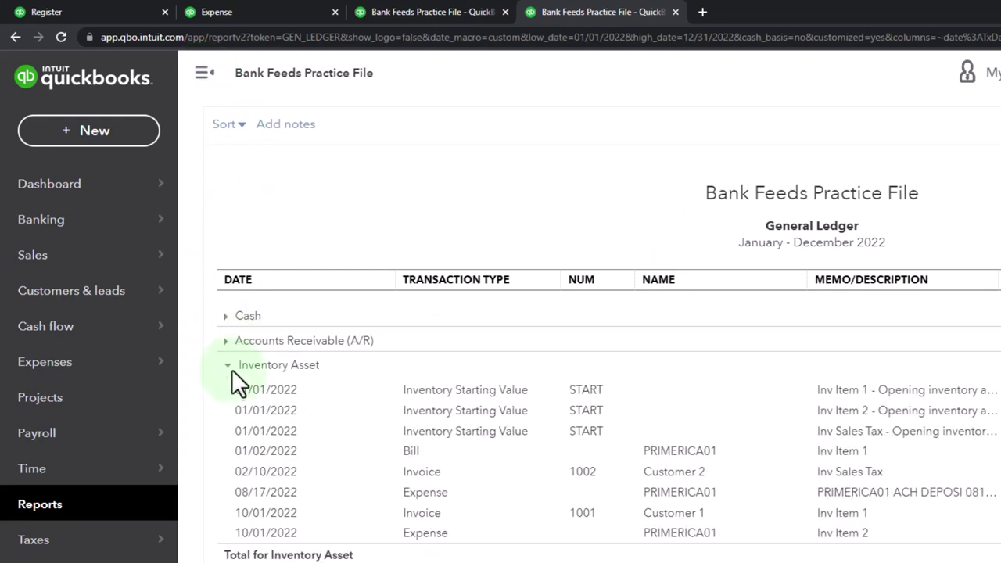
left_click(231, 367)
left_click(228, 391)
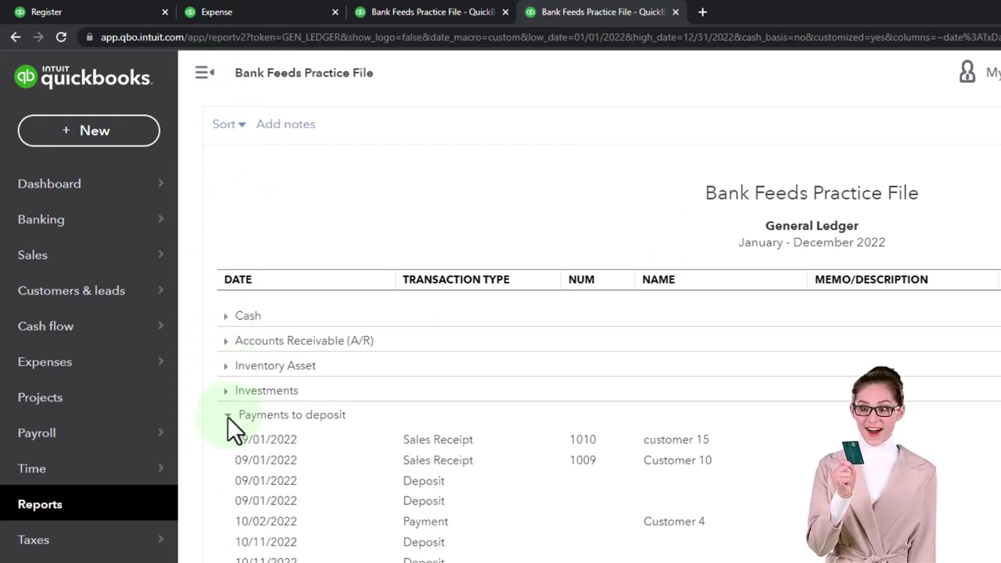
left_click(228, 416)
left_click(228, 442)
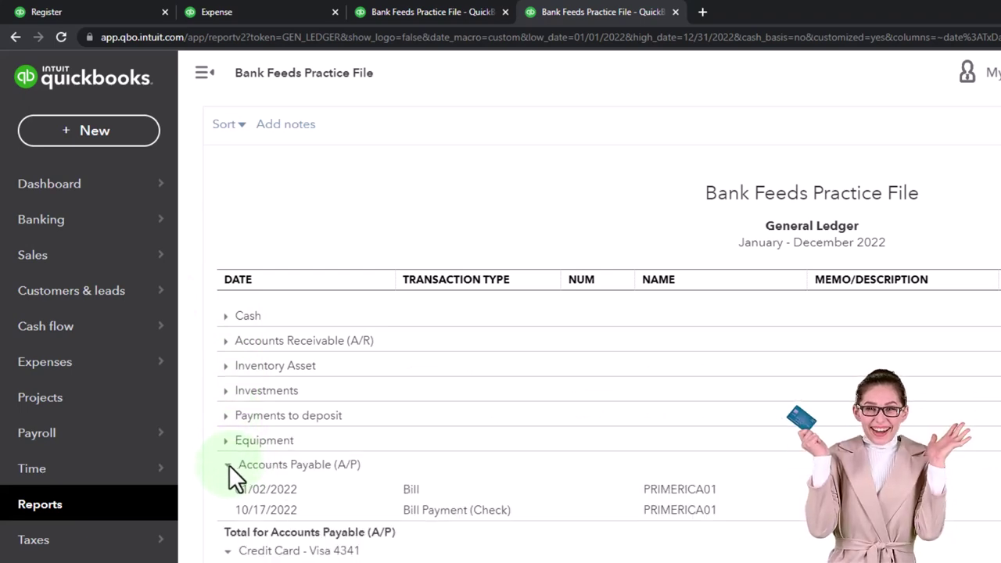
left_click(227, 464)
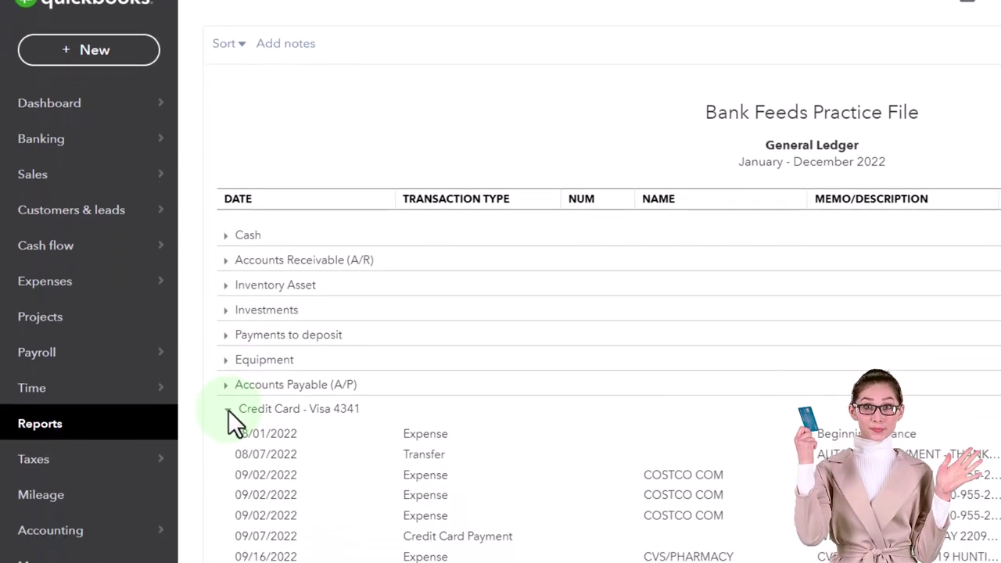
Collapse the credit card, California tax payable, Draws and Opening balance equity sections, and examine the 08/01/2022 entry under Owner's Equity
left_click(228, 409)
scroll(227, 286, "down", 1)
left_click(228, 234)
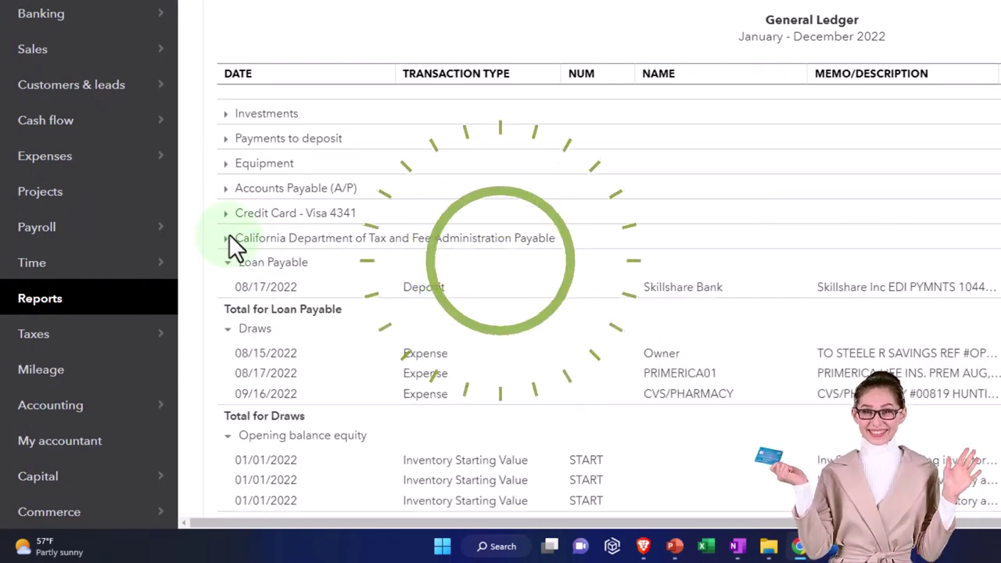
scroll(229, 234, "down", 1)
left_click(228, 256)
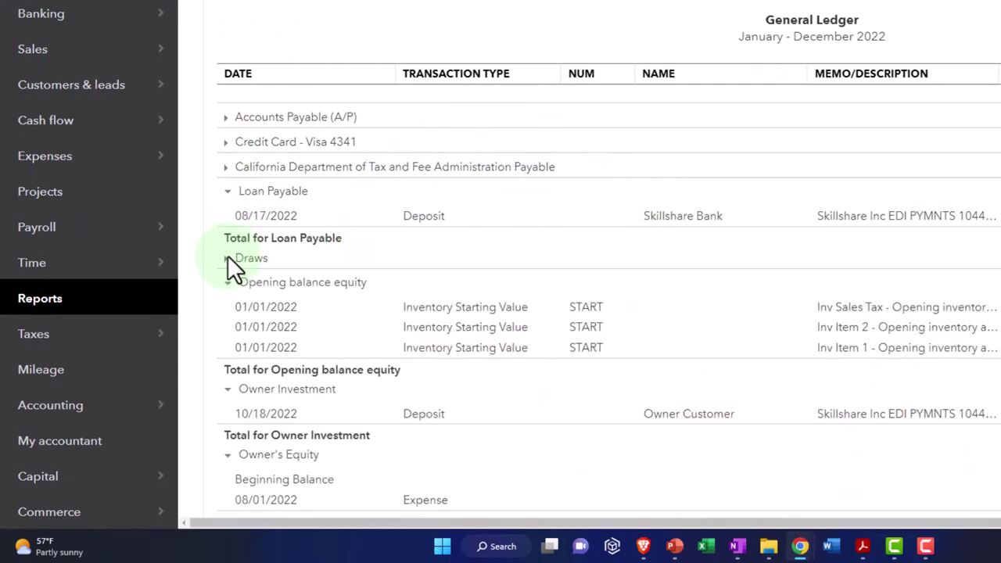
scroll(226, 243, "down", 1)
left_click(227, 212)
scroll(234, 276, "down", 1)
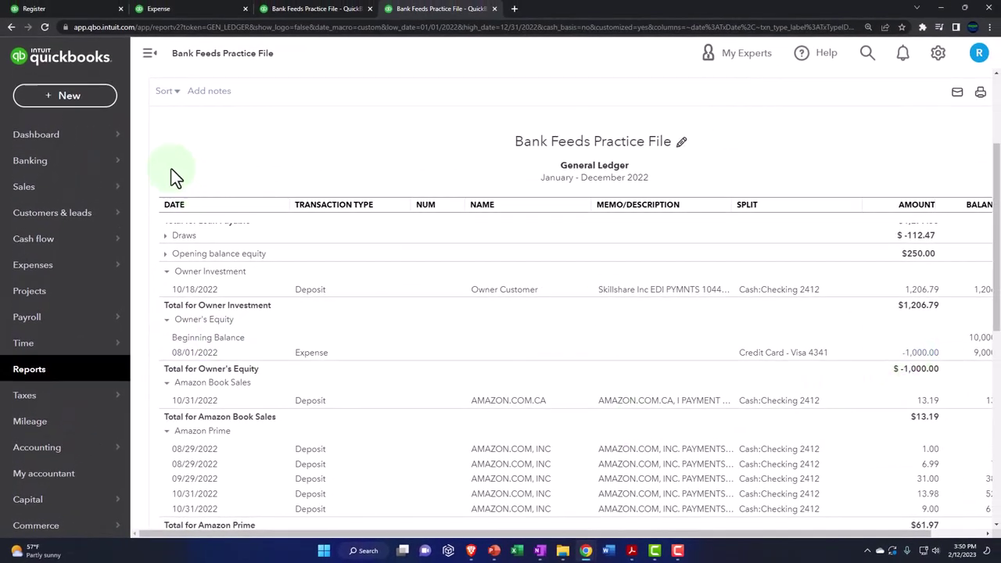
left_click(149, 54)
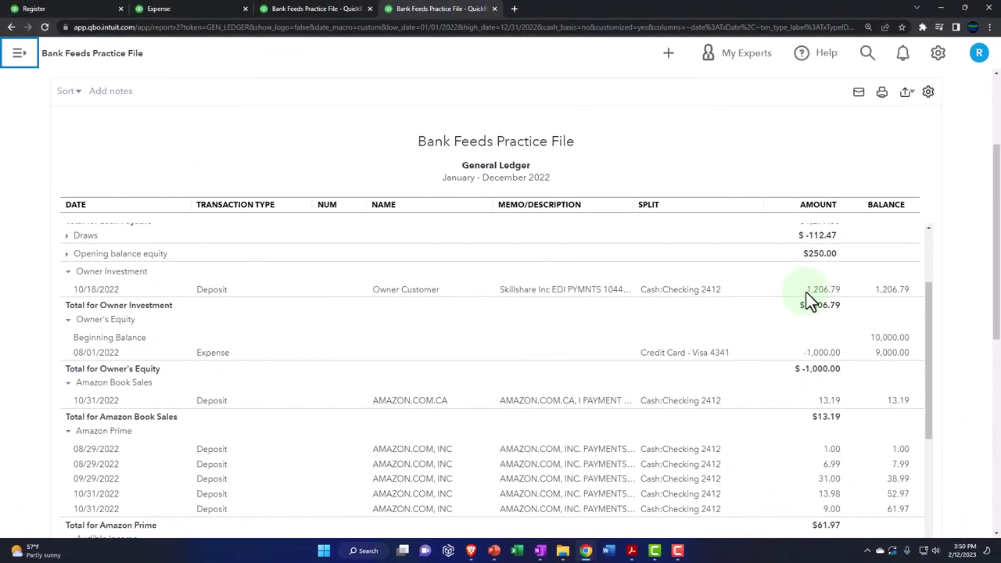
left_click(826, 357)
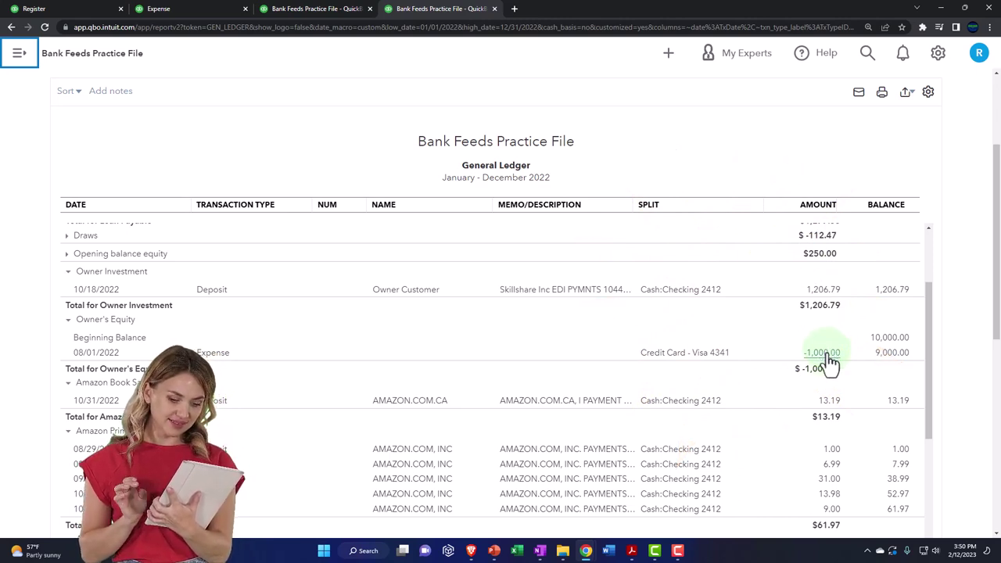
Return to the credit card register's browser tab and resume the reconciliation of Credit Card - Visa 4341
left_click(84, 4)
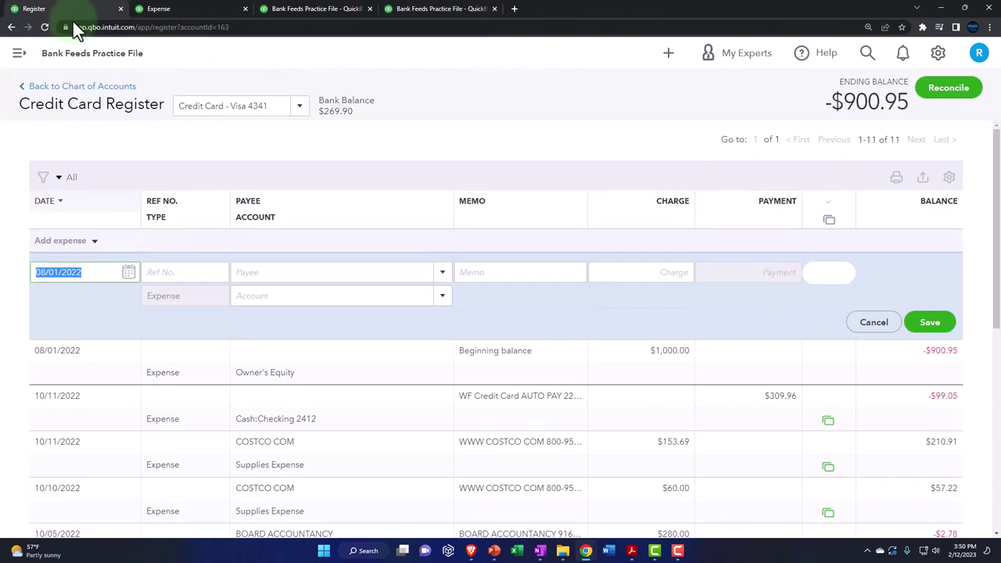
left_click(19, 53)
scroll(63, 268, "down", 2)
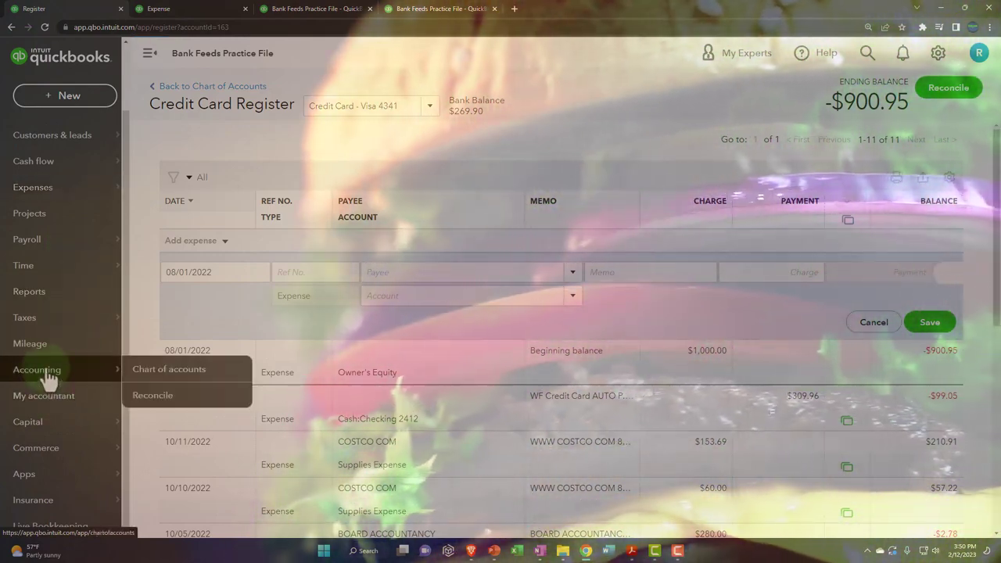
left_click(37, 370)
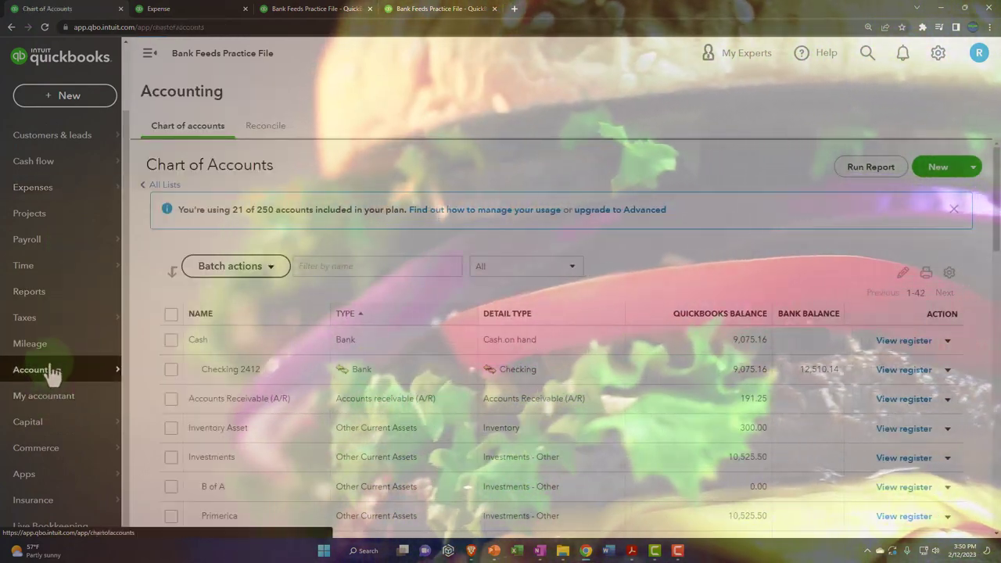
left_click(266, 130)
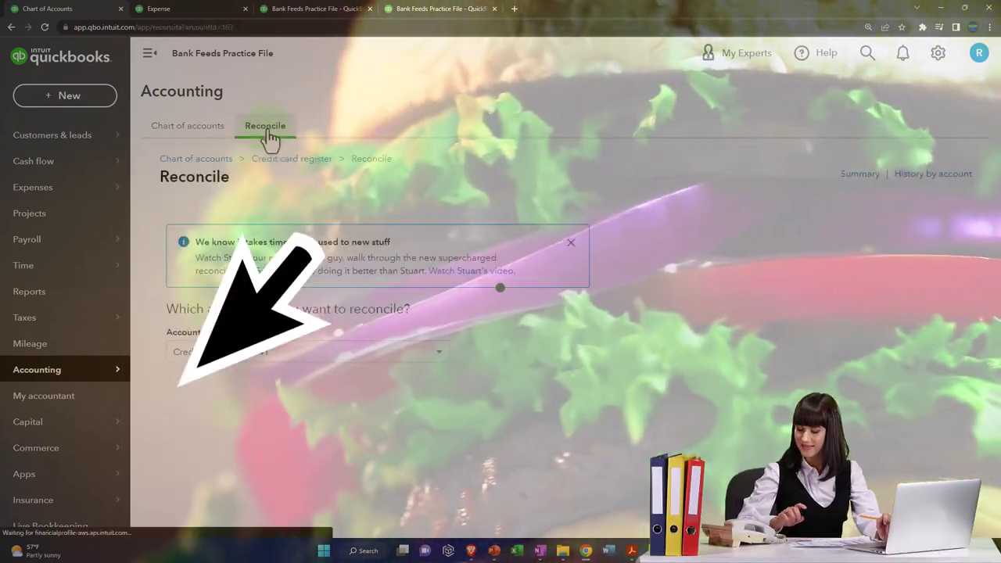
left_click(150, 53)
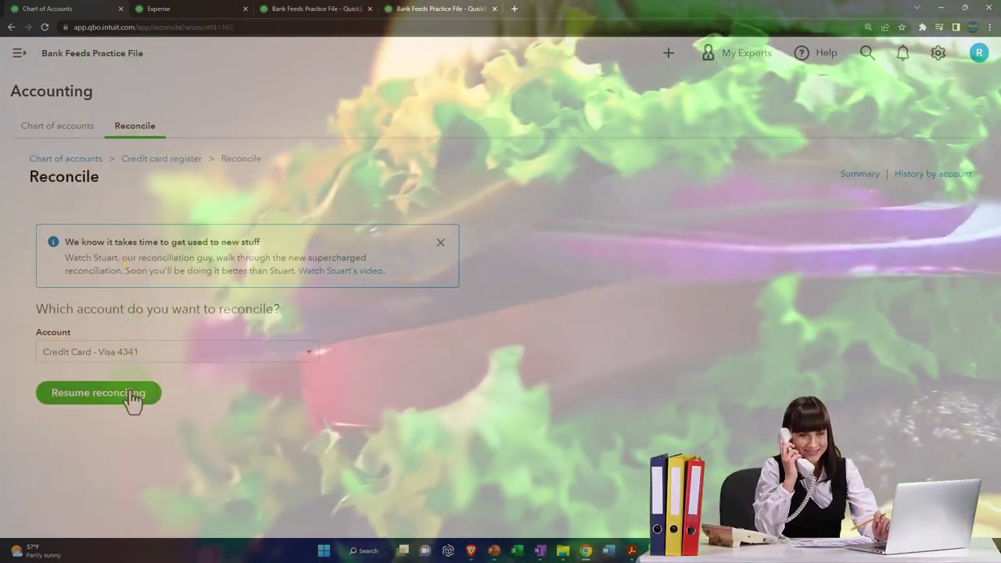
left_click(133, 397)
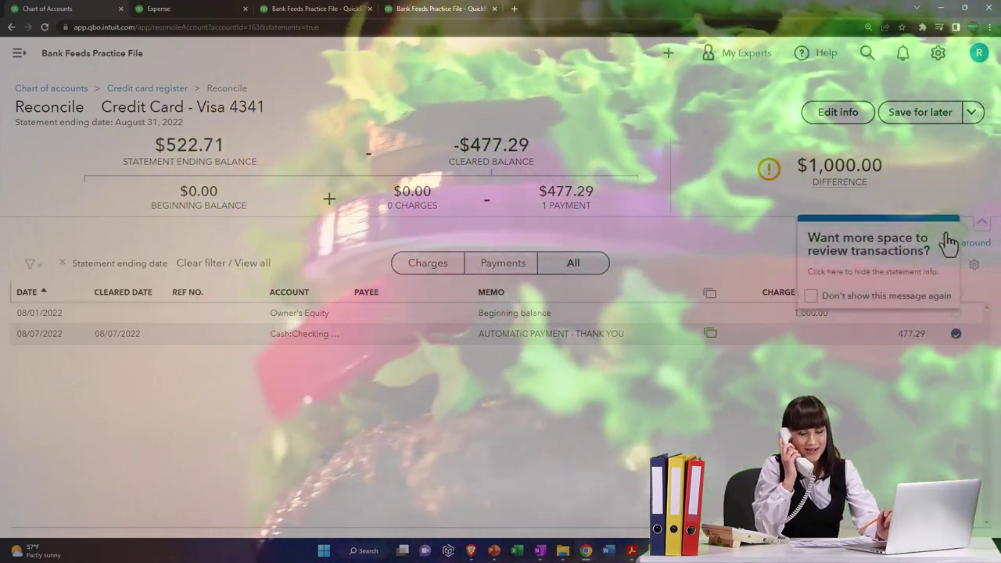
Dismiss the tips, mark the 08/01/2022 beginning balance charge as cleared, and finish the reconciliation
left_click(948, 241)
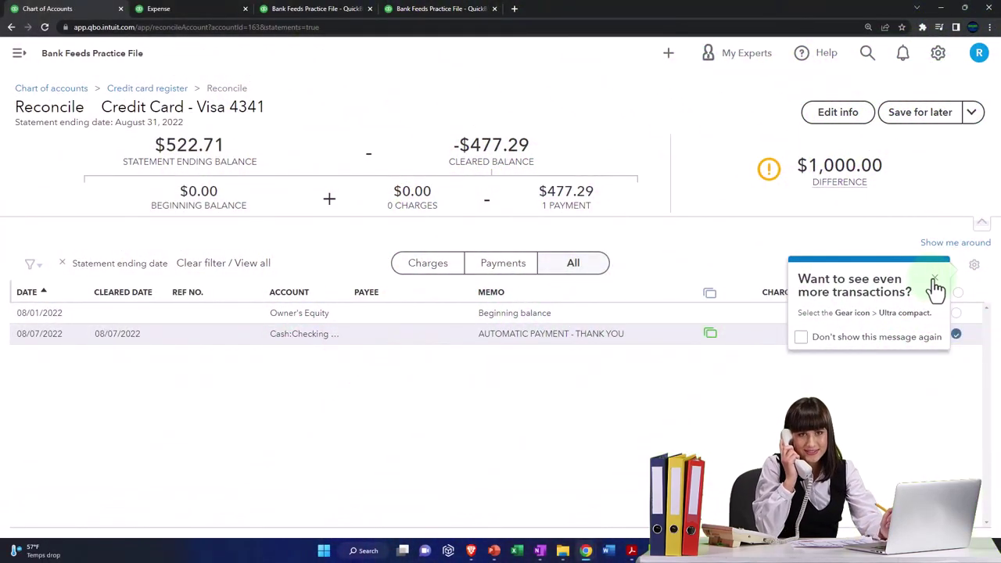
left_click(935, 281)
left_click(955, 317)
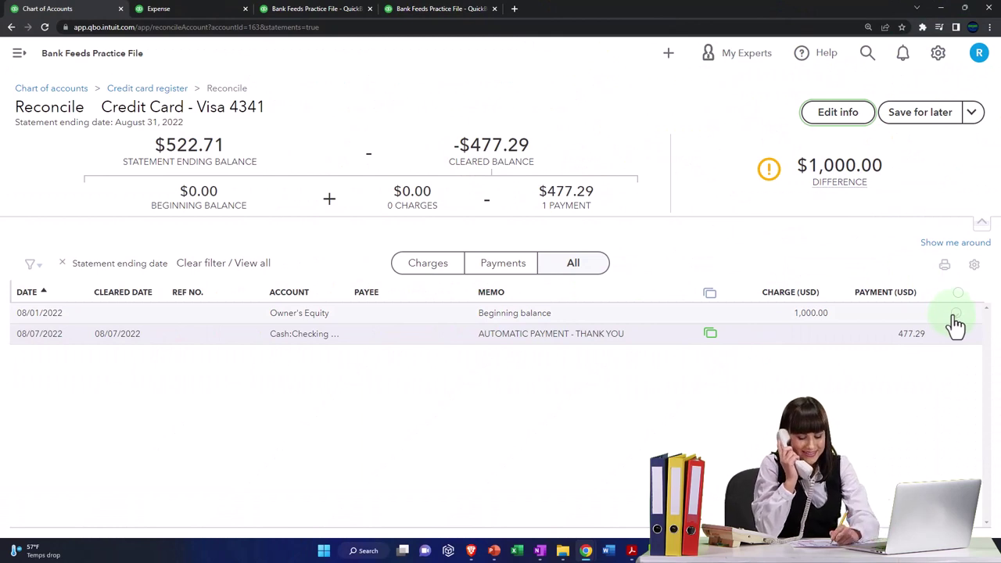
left_click(956, 316)
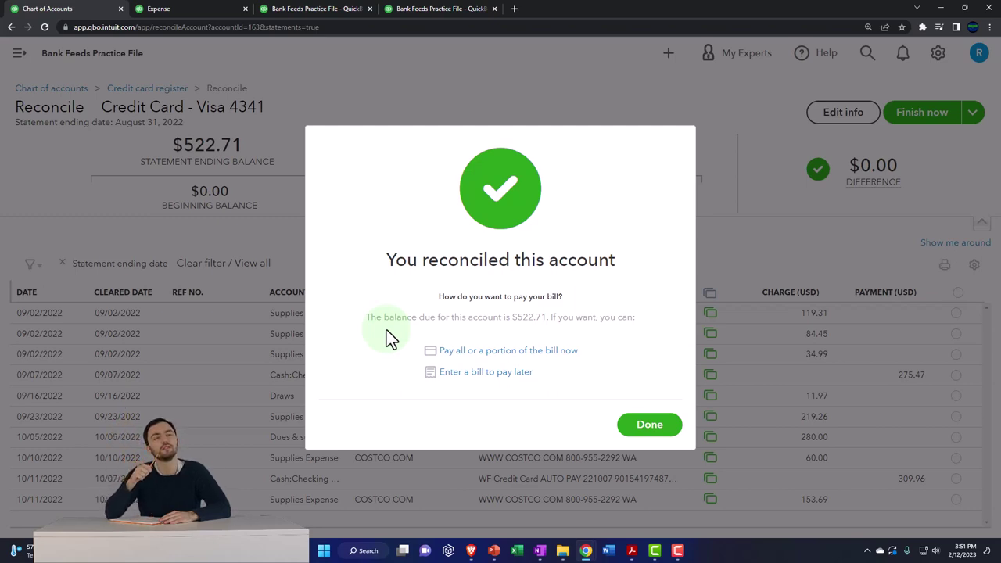
left_click(636, 439)
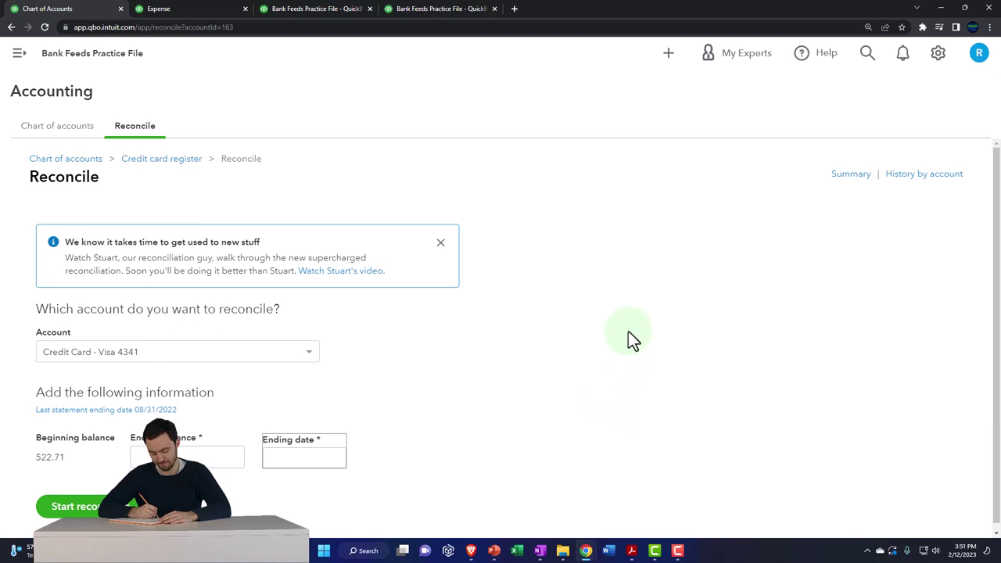
Open the reconciliation history by account and review the Credit Card - Visa 4341 report for the 08/31/2022 statement
left_click(905, 181)
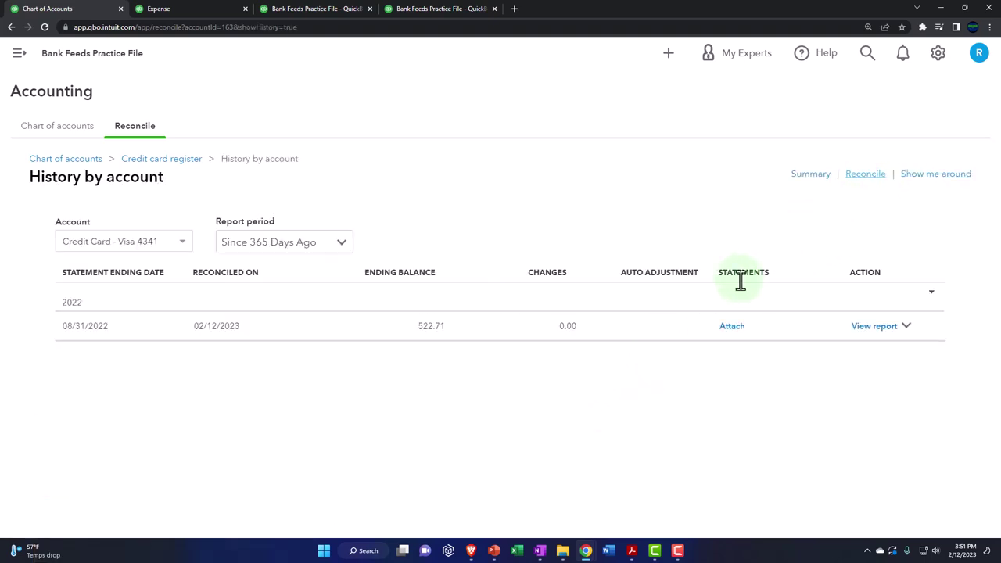
left_click(184, 242)
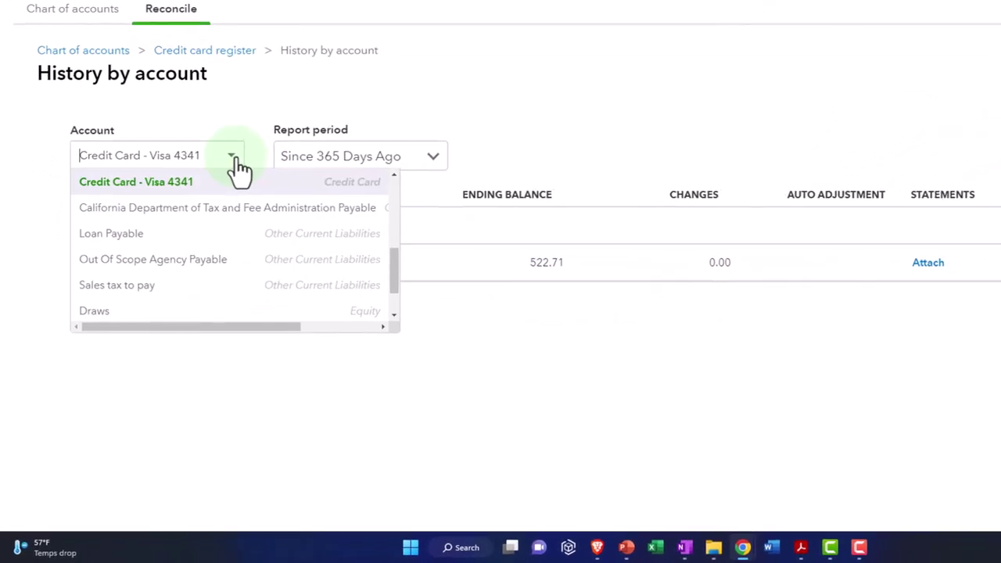
left_click(237, 163)
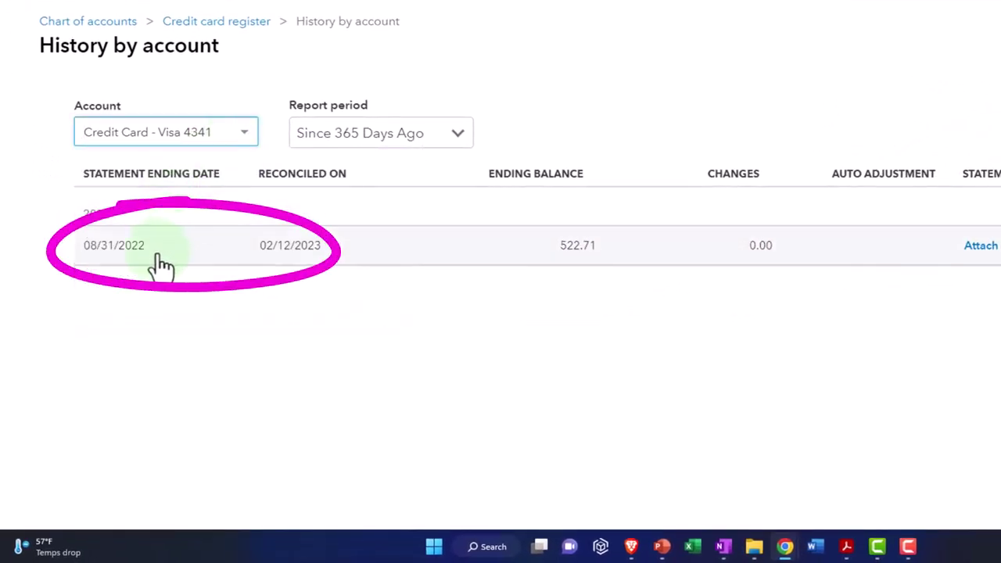
left_click(384, 253)
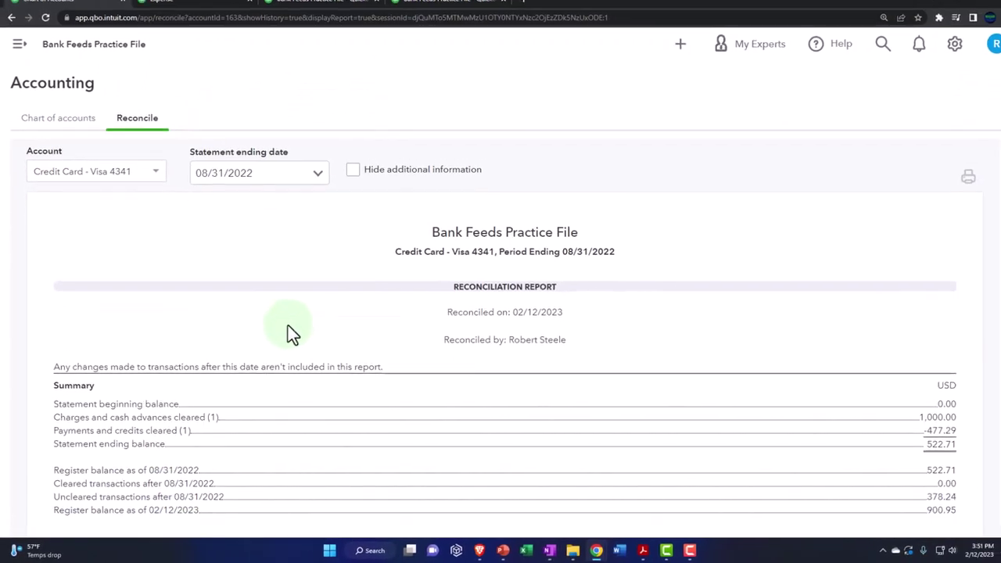
scroll(286, 329, "down", 3)
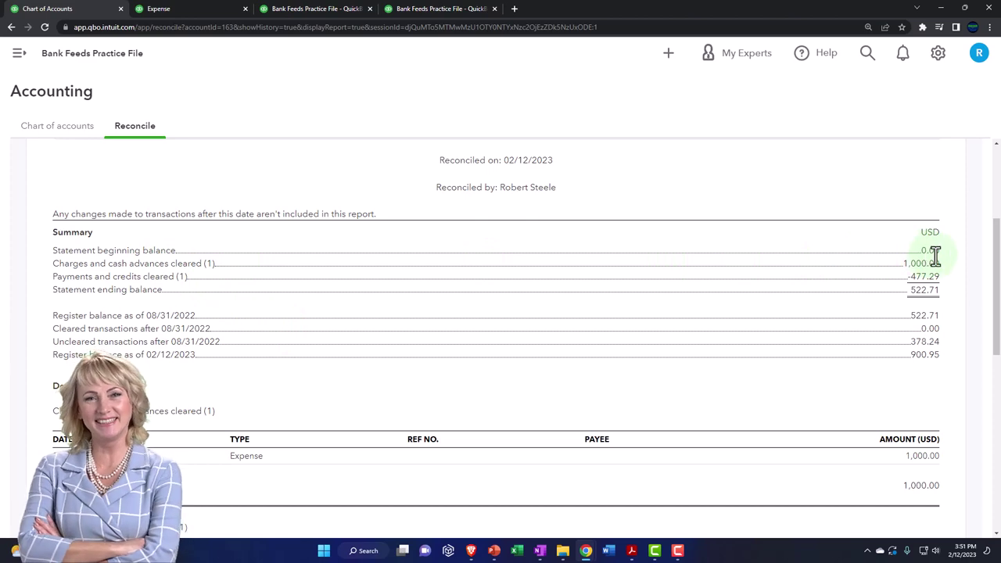
Compare the reconciliation report's summary and details with the Credit Card 8.31.pdf statement in Adobe Acrobat Reader, and return to the report
left_click(632, 551)
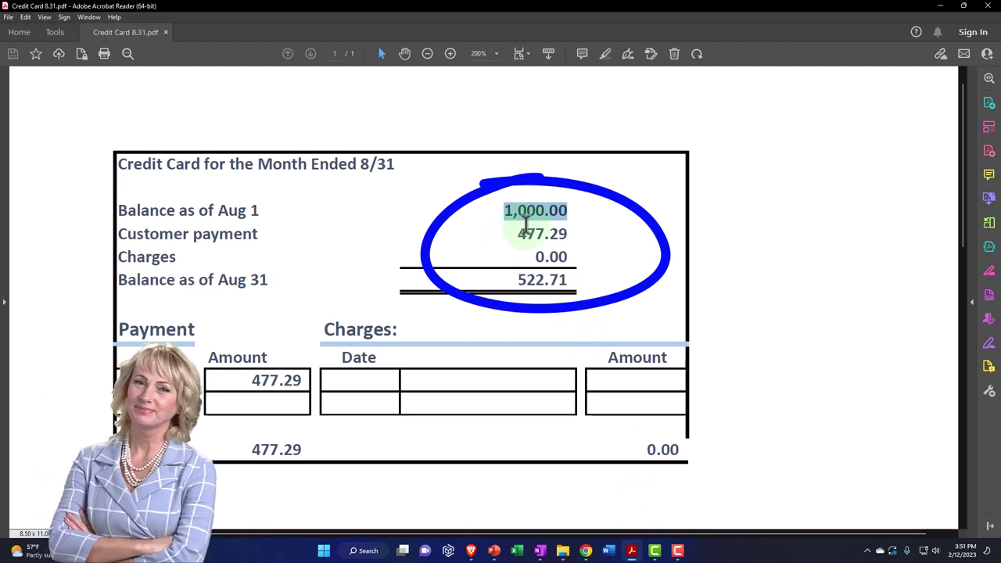
left_click(940, 7)
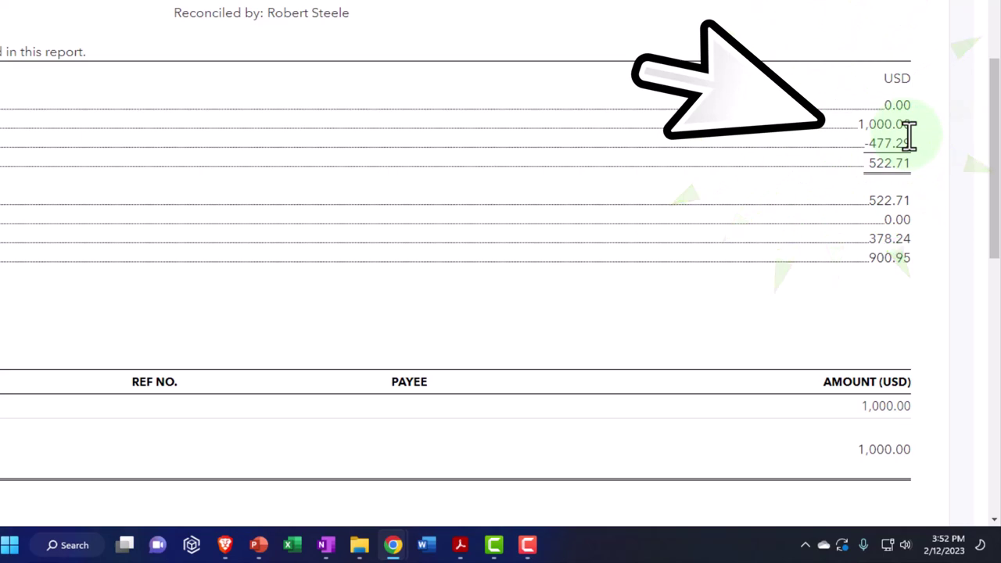
scroll(909, 134, "down", 2)
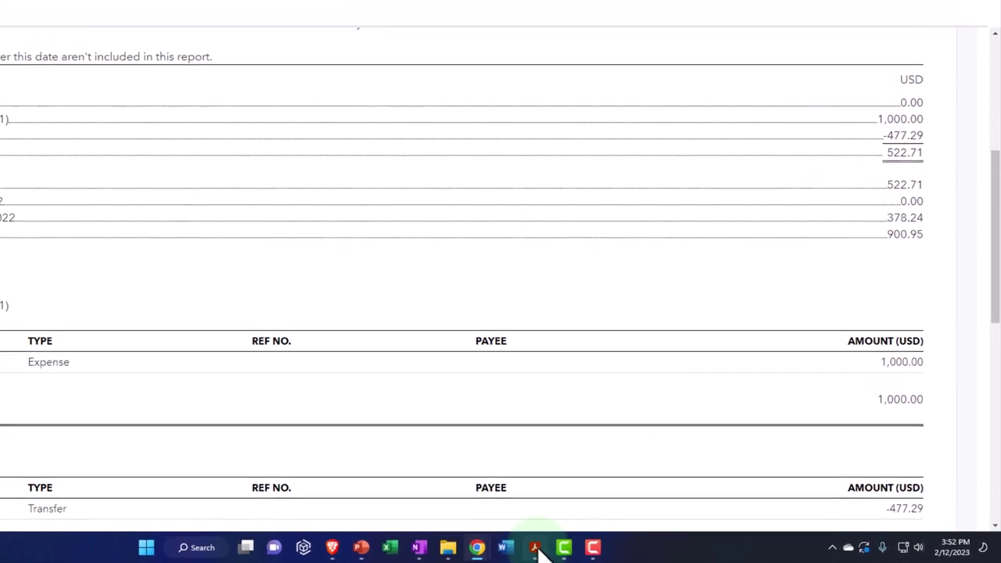
left_click(536, 548)
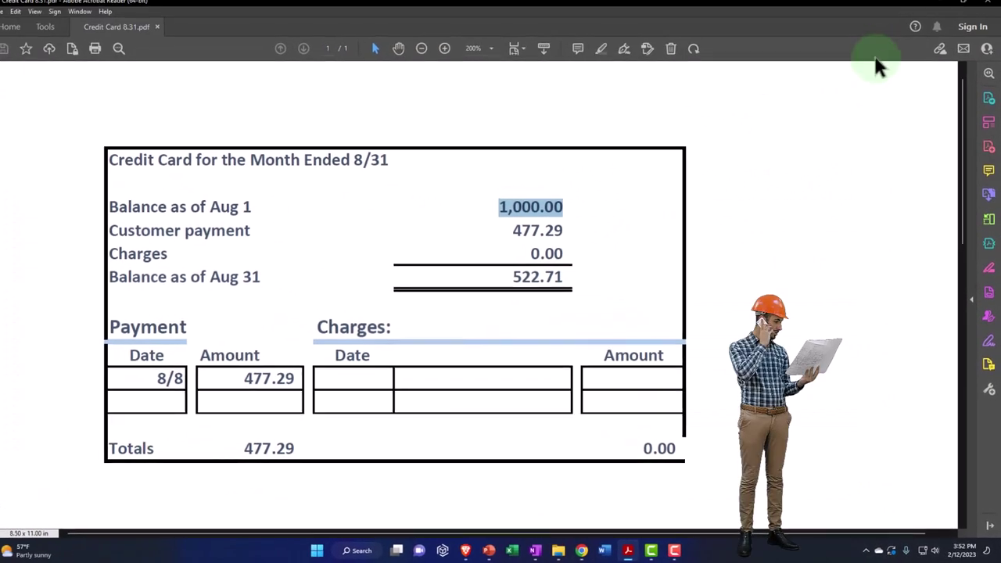
left_click(941, 7)
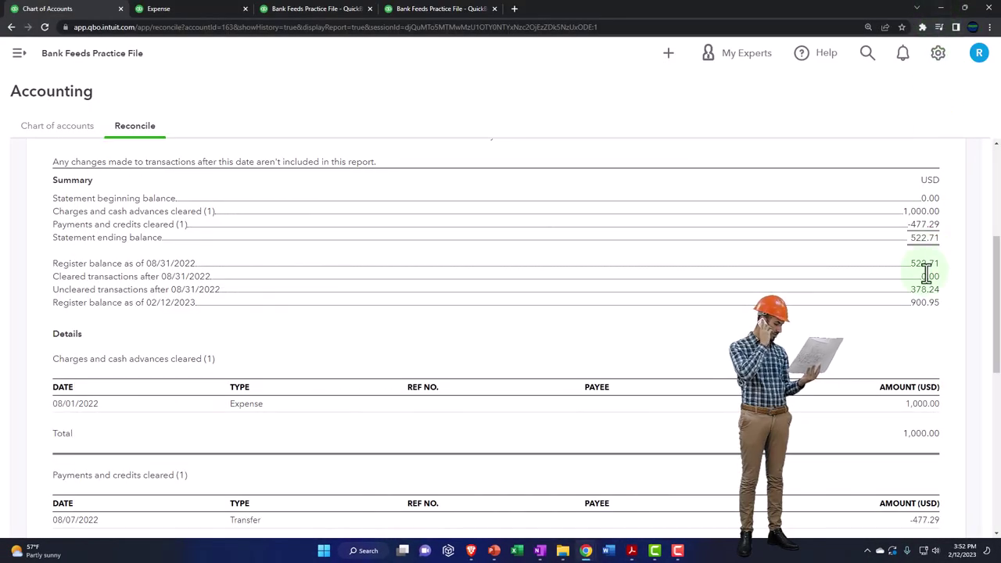
Recheck the August 31 balance on the Credit Card 8.31.pdf statement in Adobe Acrobat Reader, and return to the reconciliation report
left_click(632, 551)
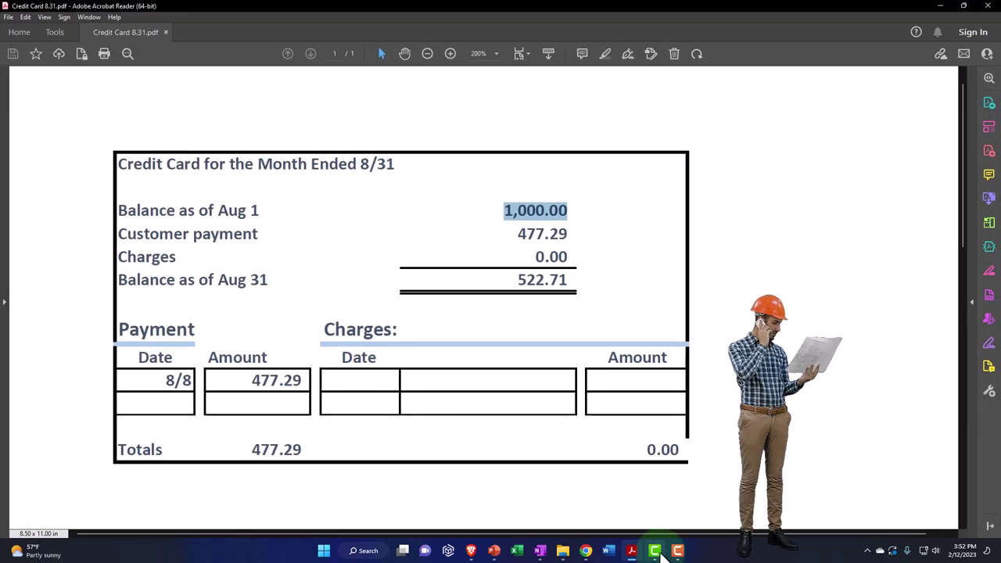
left_click(631, 550)
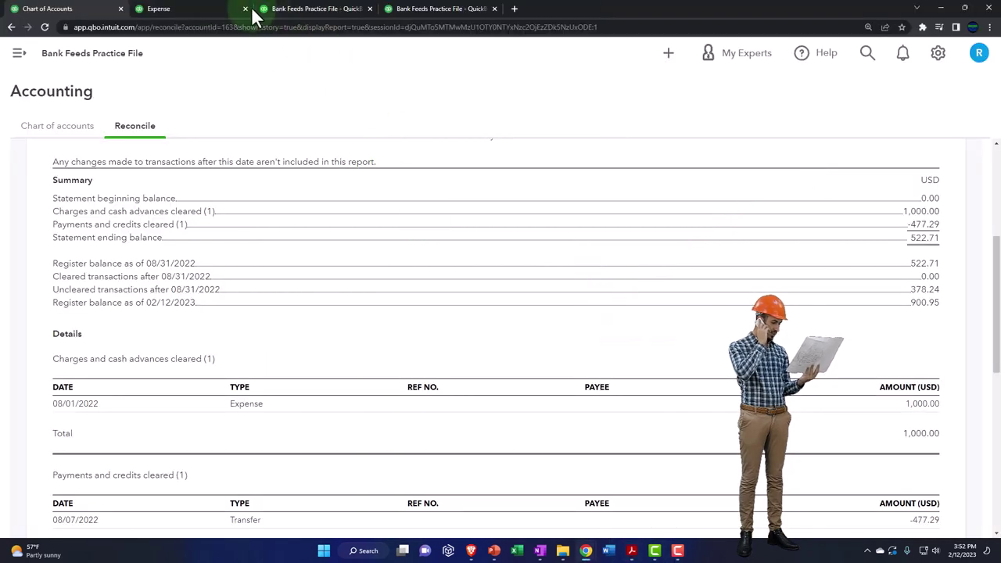
Switch to the Balance Sheet report's browser tab and rerun the report with its columns displayed by months
left_click(197, 9)
scroll(243, 185, "up", 3)
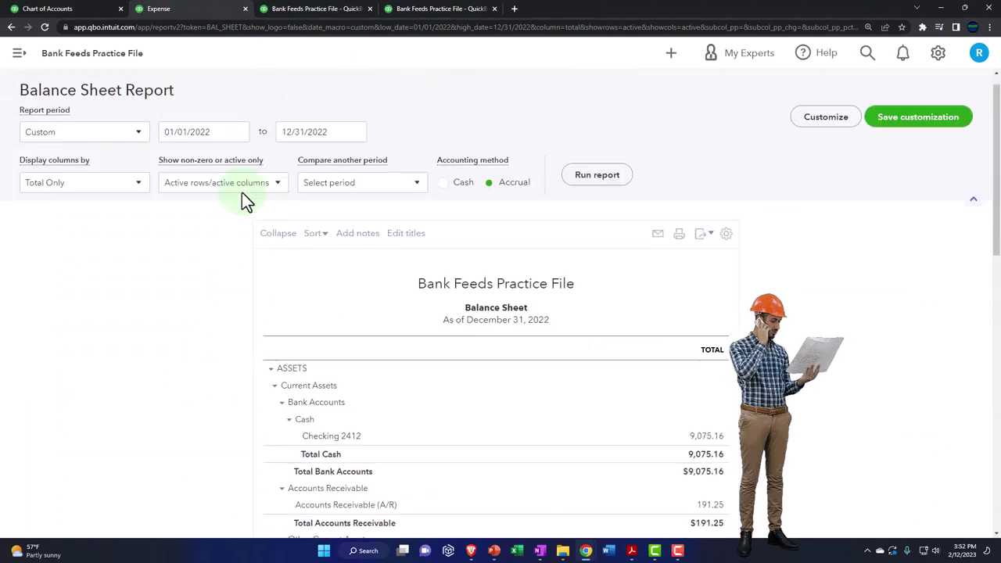
left_click(134, 183)
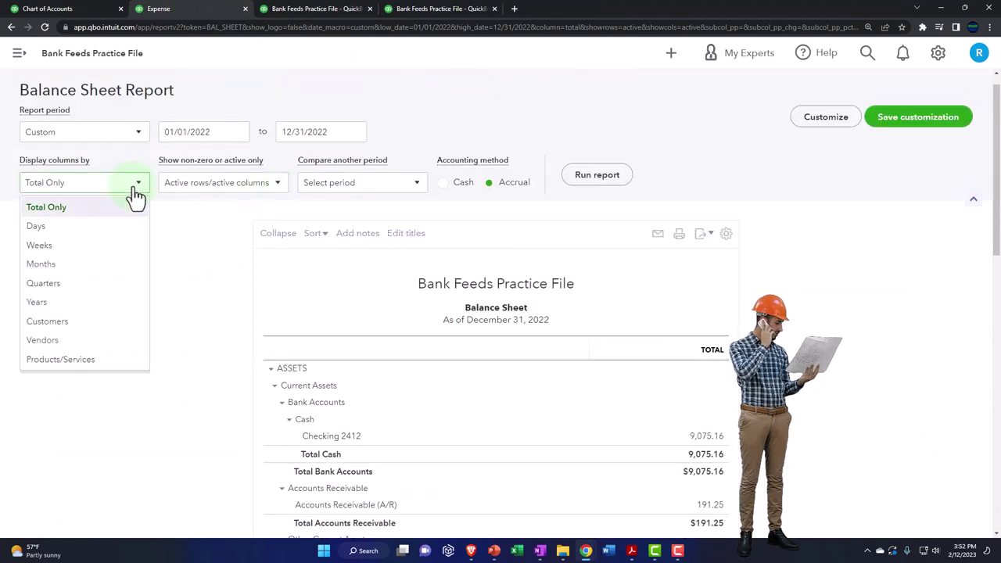
left_click(105, 266)
left_click(597, 180)
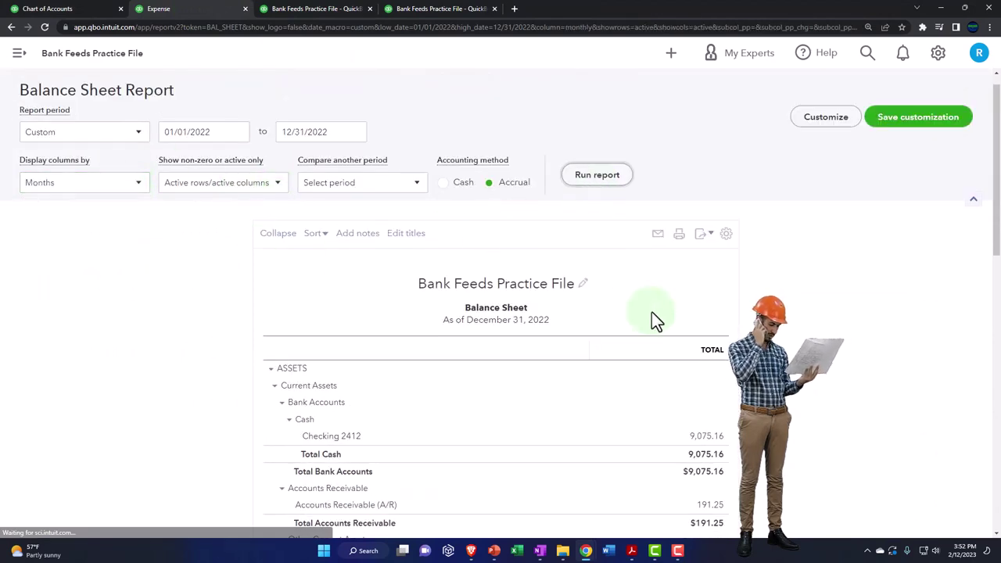
scroll(328, 234, "up", 5)
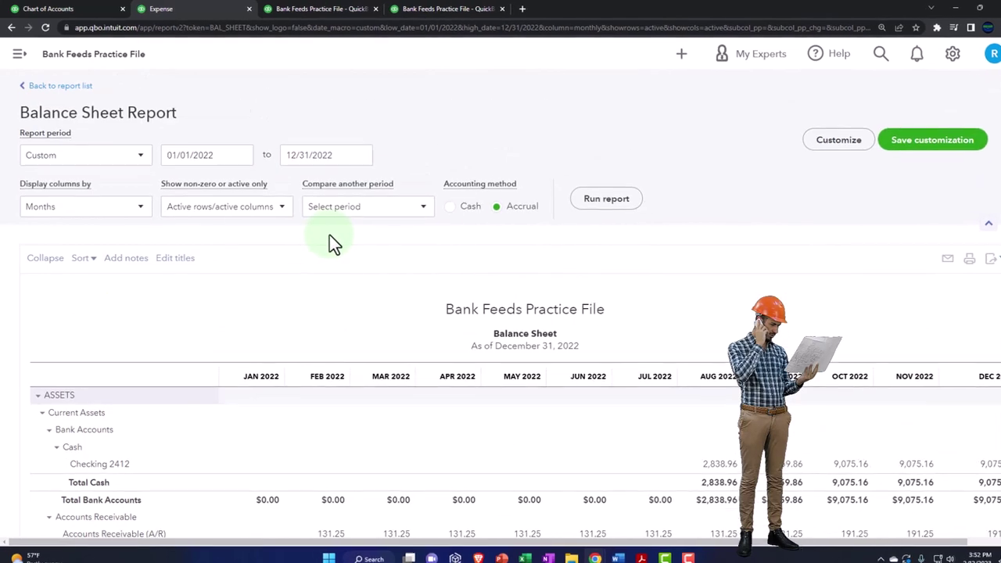
Set the balance sheet's report period to 08/01/2022 through 11/30/2022 and run the report
left_click(303, 209)
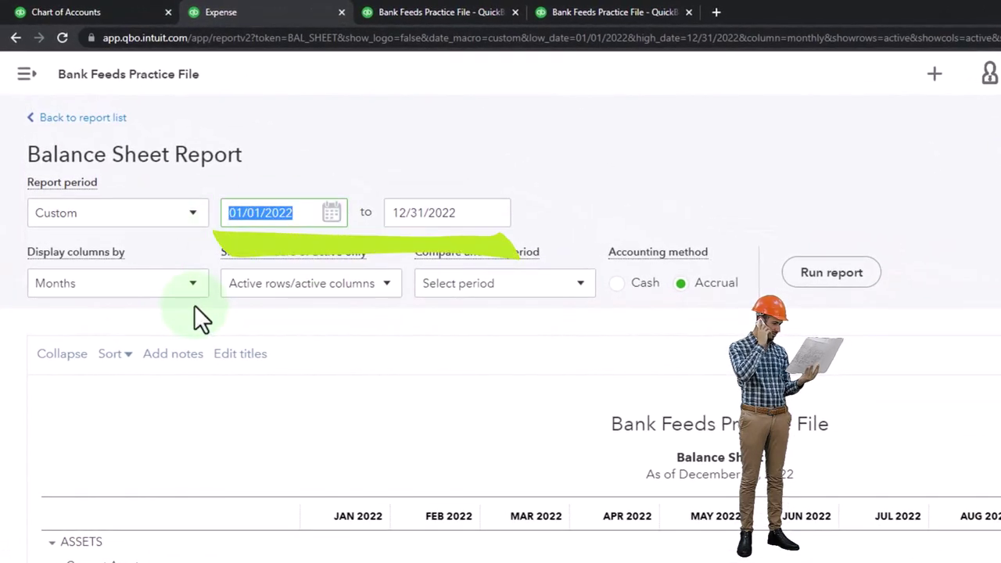
type("08")
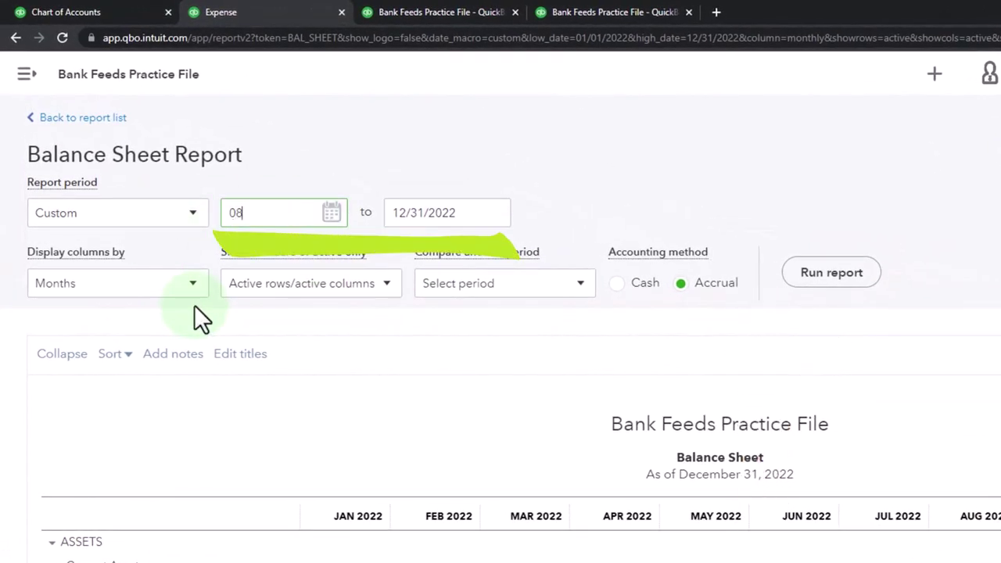
type("/01/202")
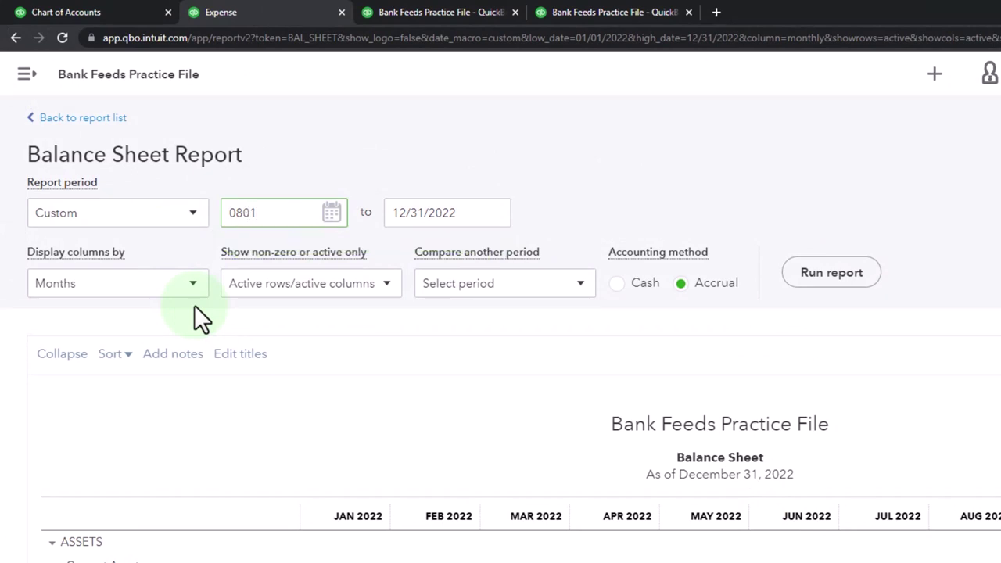
key("Tab")
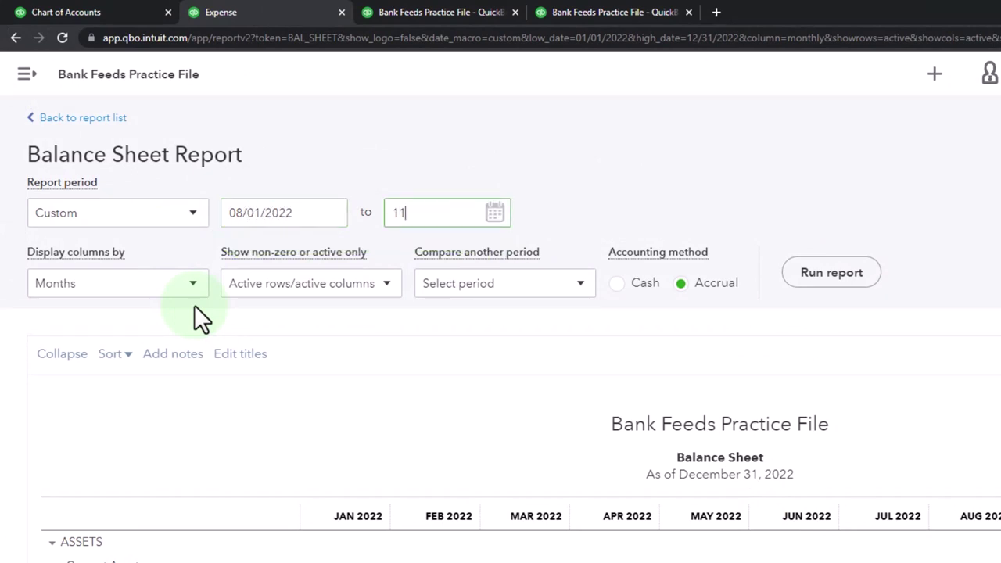
type("1130")
key("Tab")
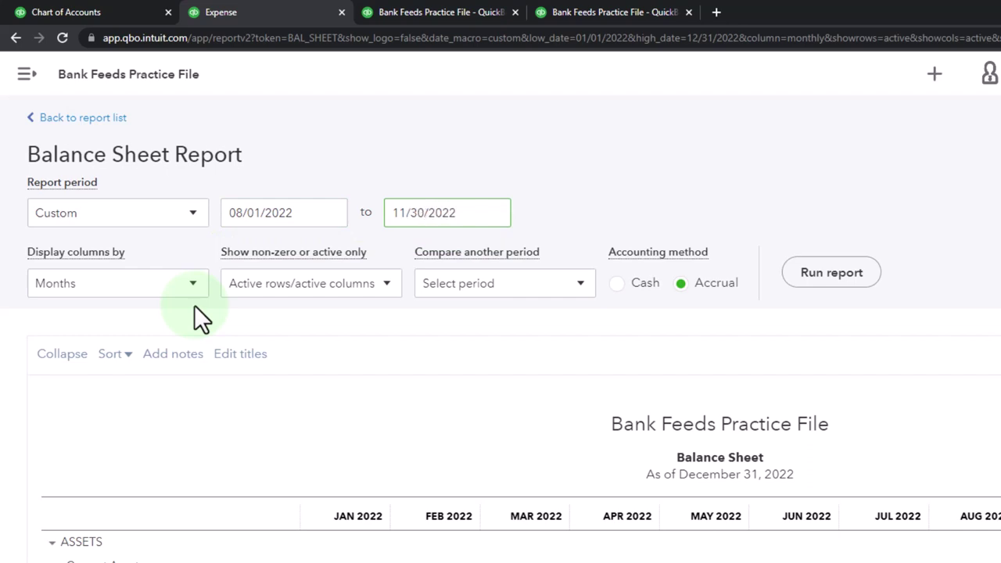
left_click(832, 272)
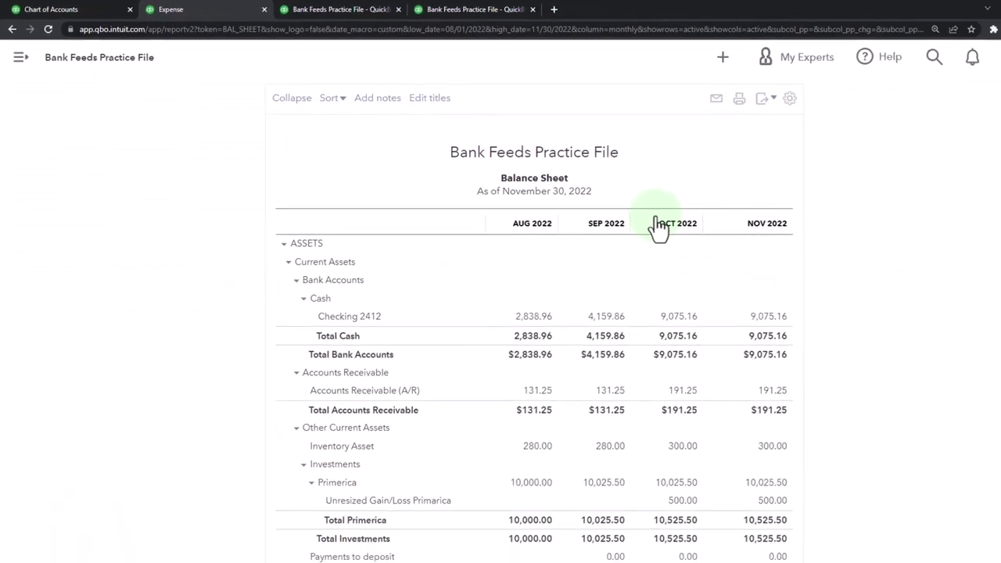
Find Credit Card - Visa 4341 under the balance sheet's current liabilities and examine its August 2022 balance
scroll(595, 352, "down", 1)
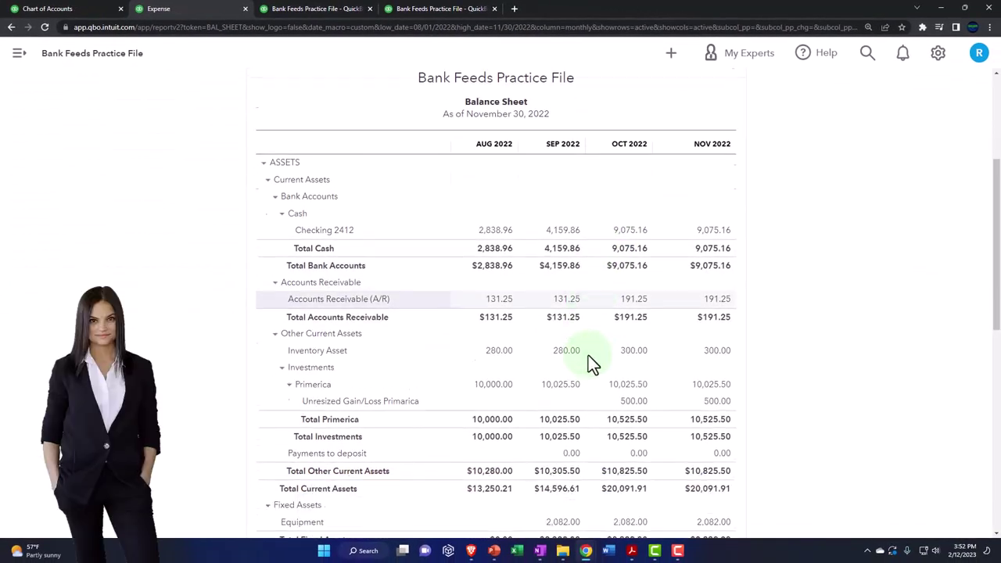
scroll(588, 356, "down", 3)
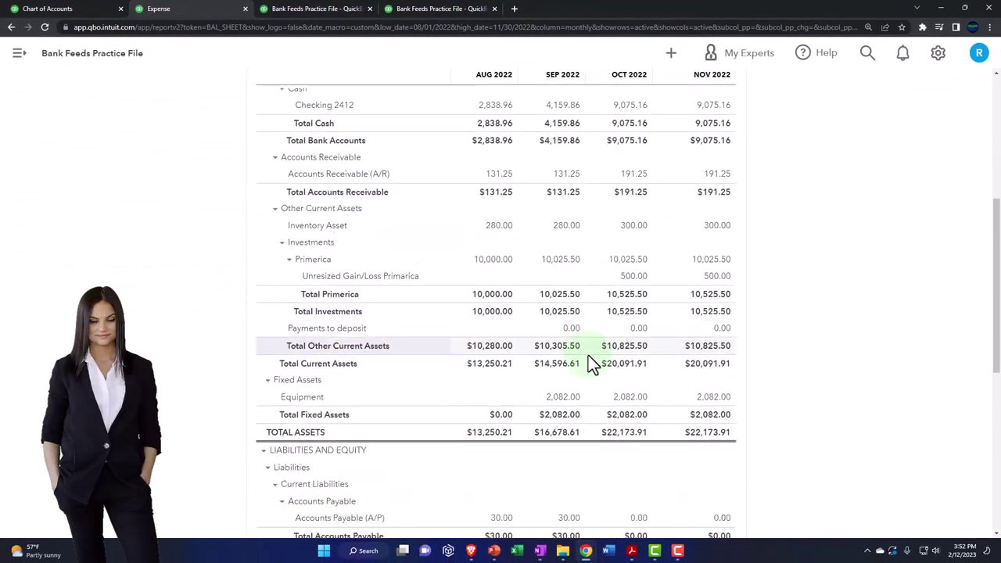
scroll(589, 354, "down", 1)
scroll(590, 360, "down", 1)
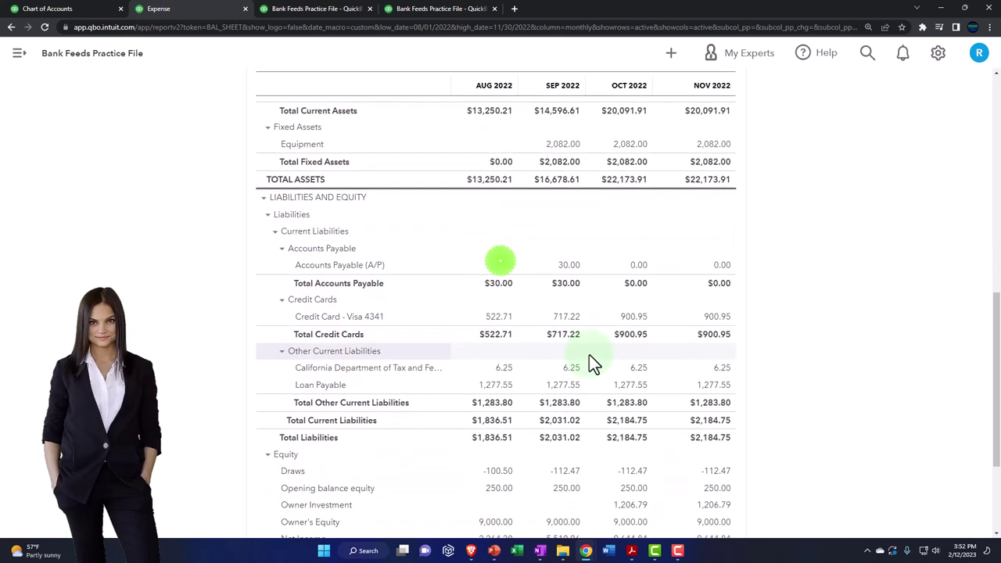
left_click(498, 317)
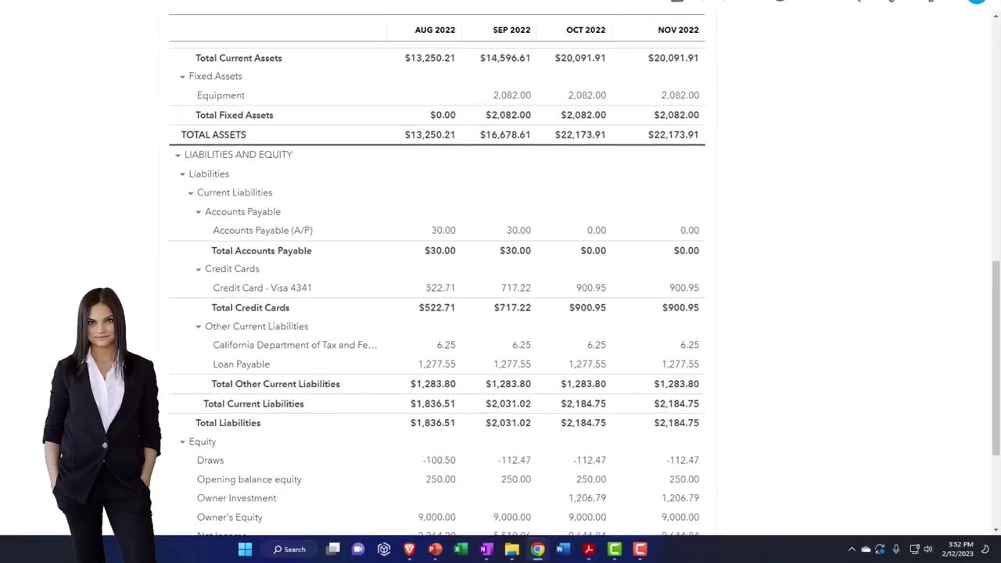